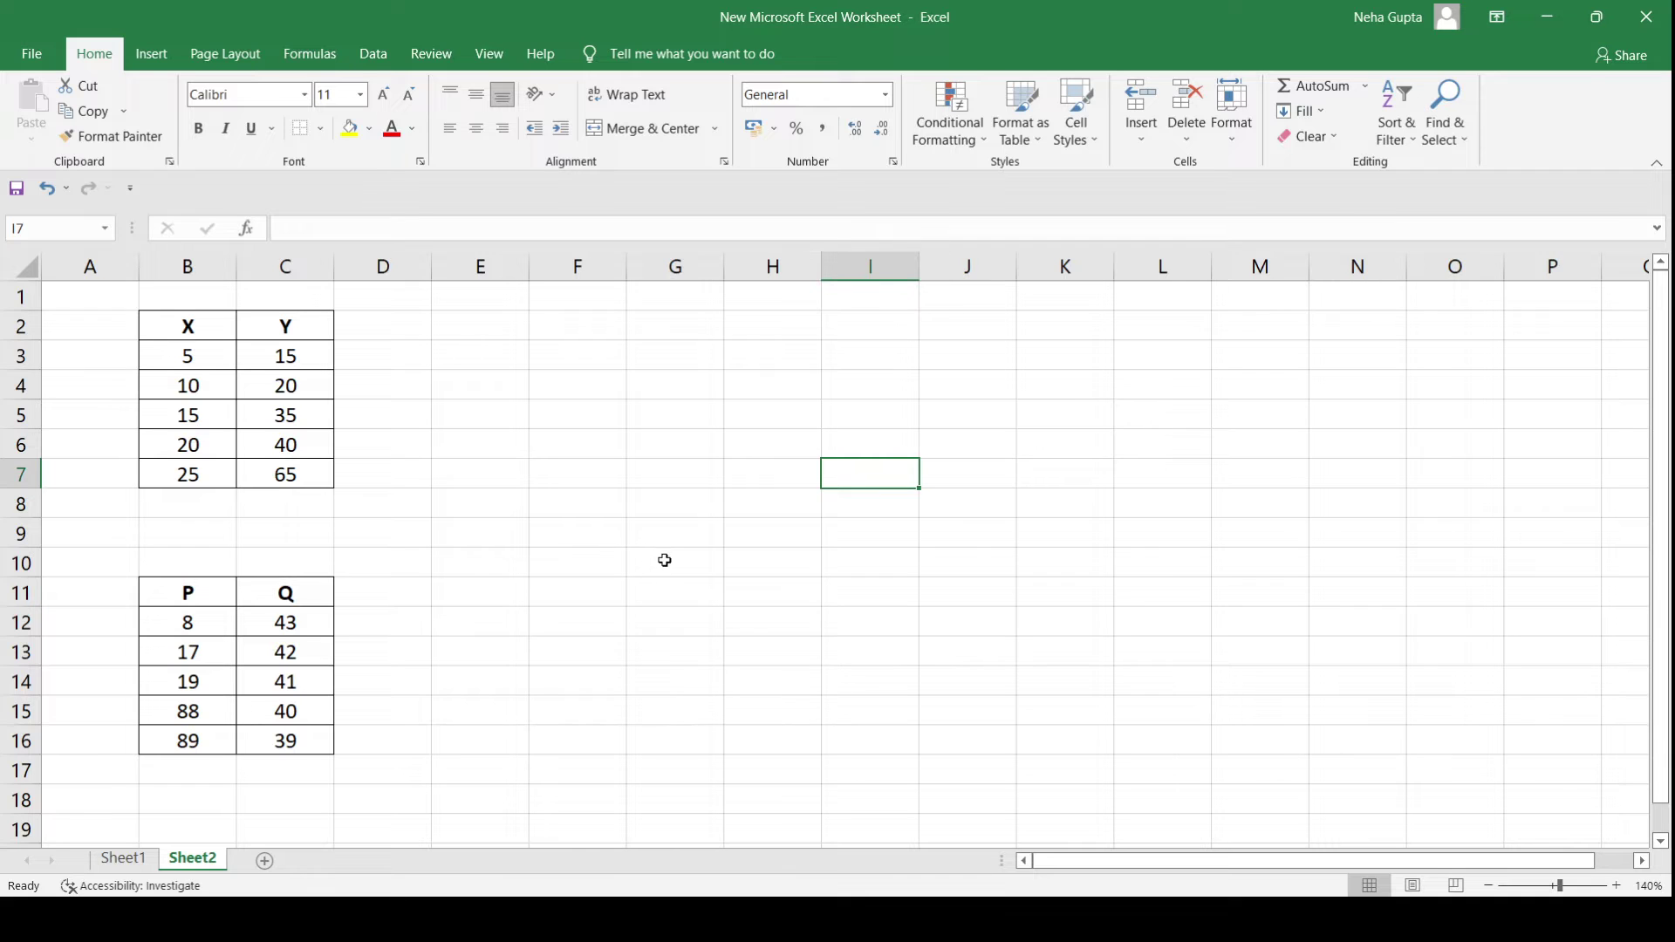
Choose the Correlation tool from Data Analysis on the Data tab
click(369, 66)
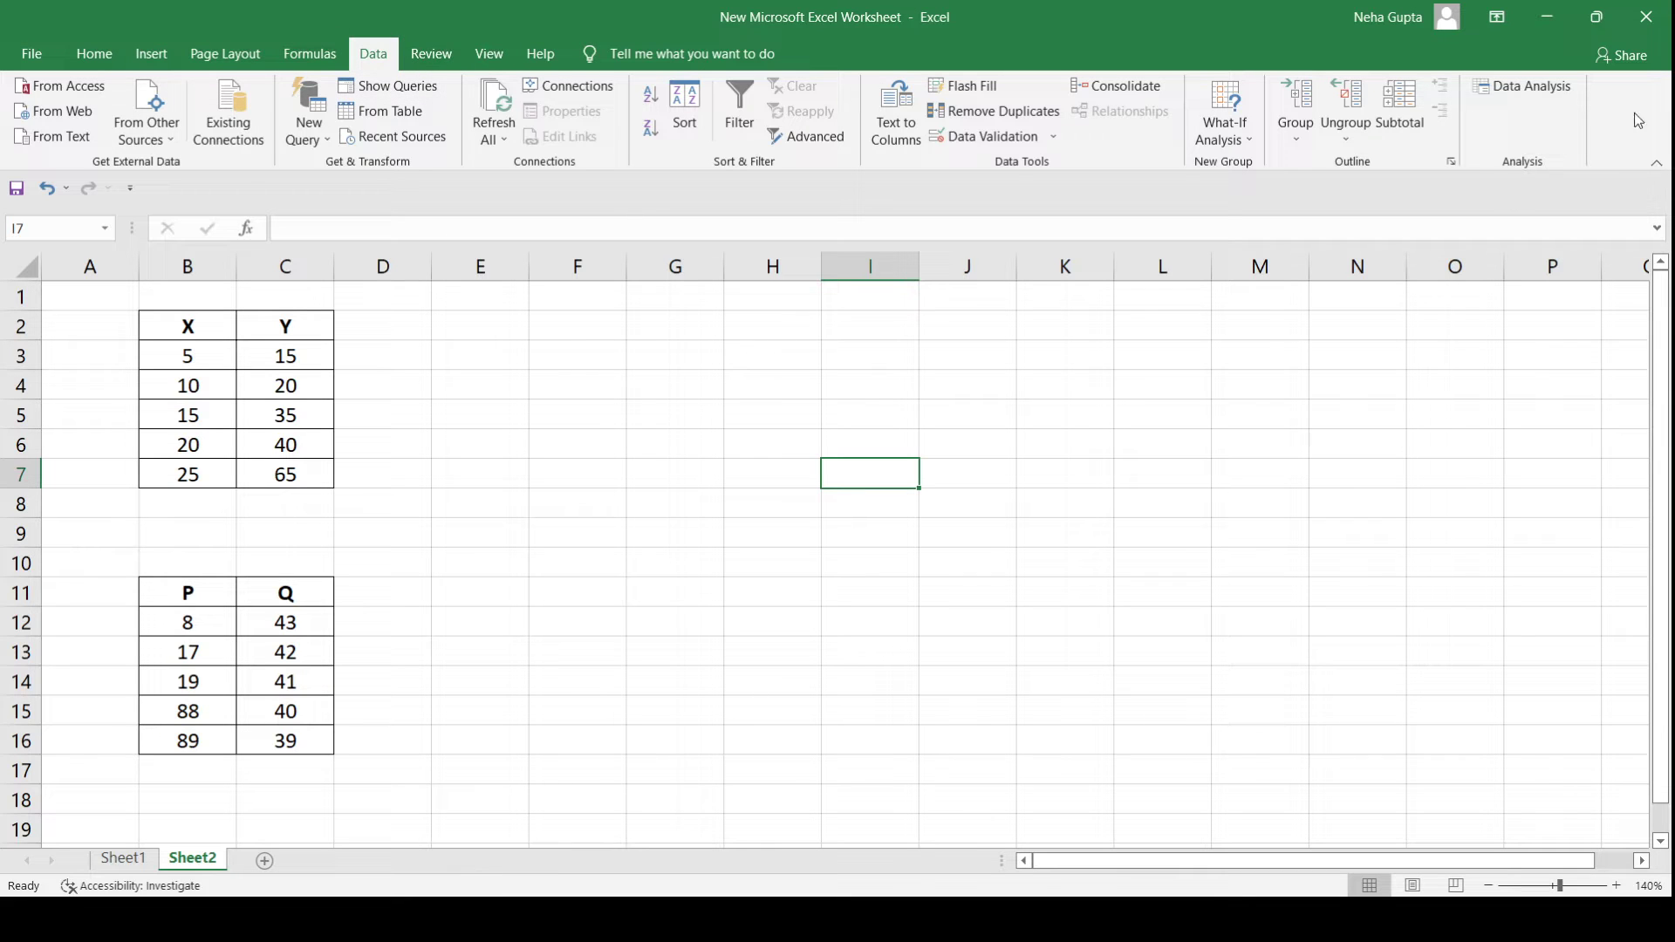
click(1538, 95)
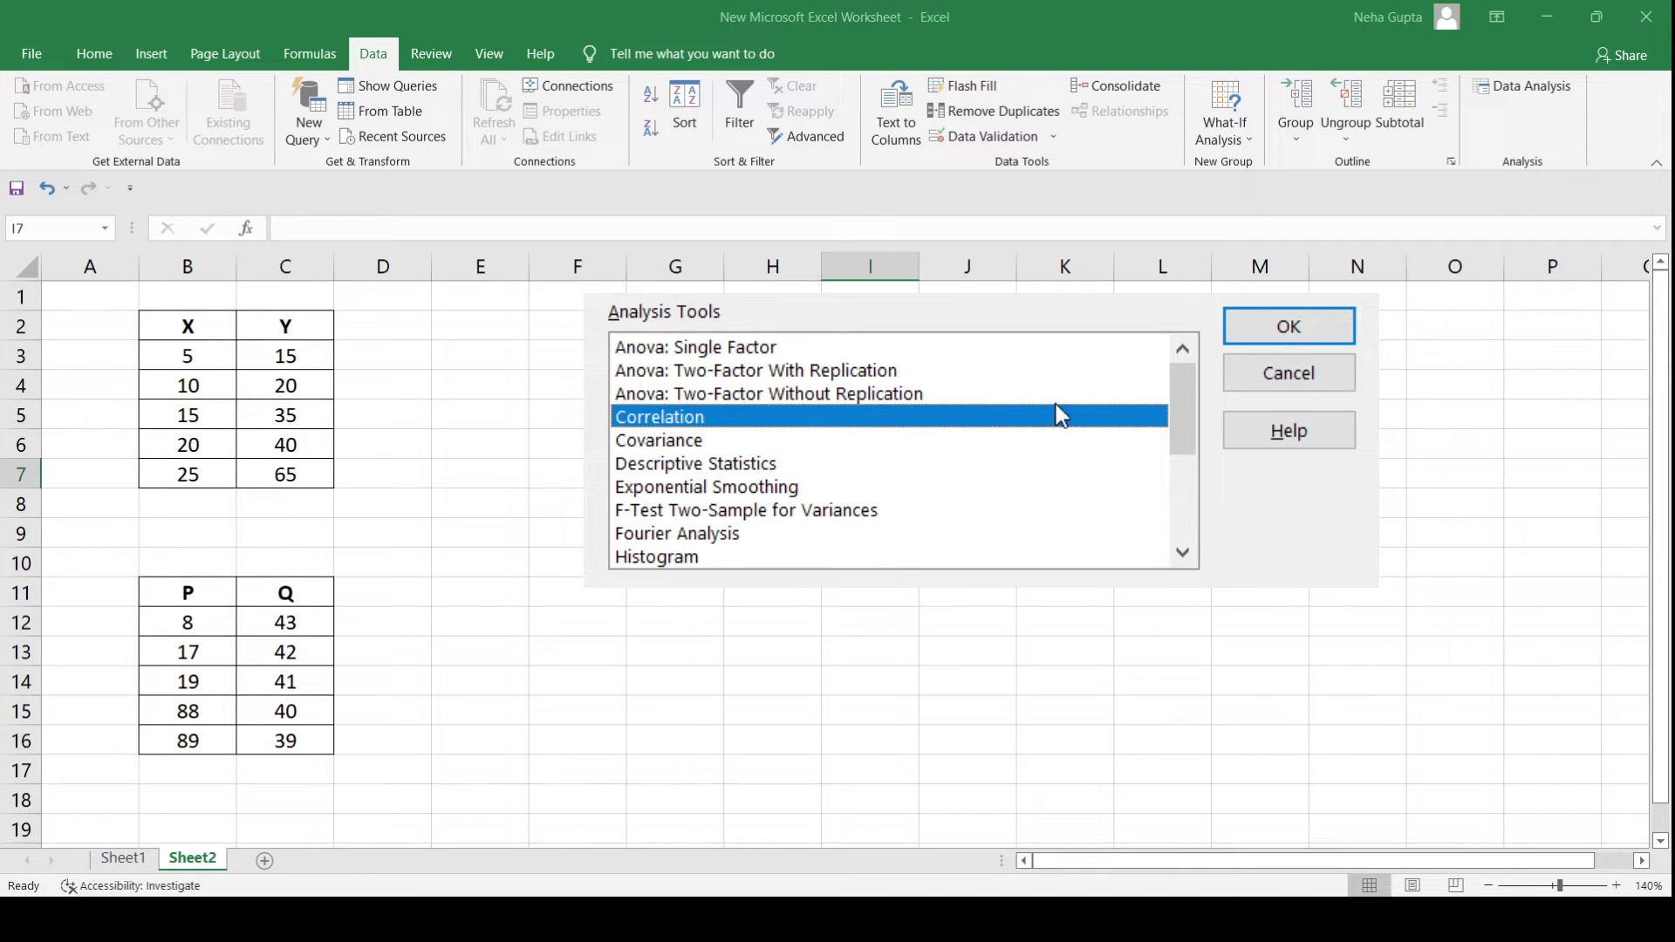
click(1335, 328)
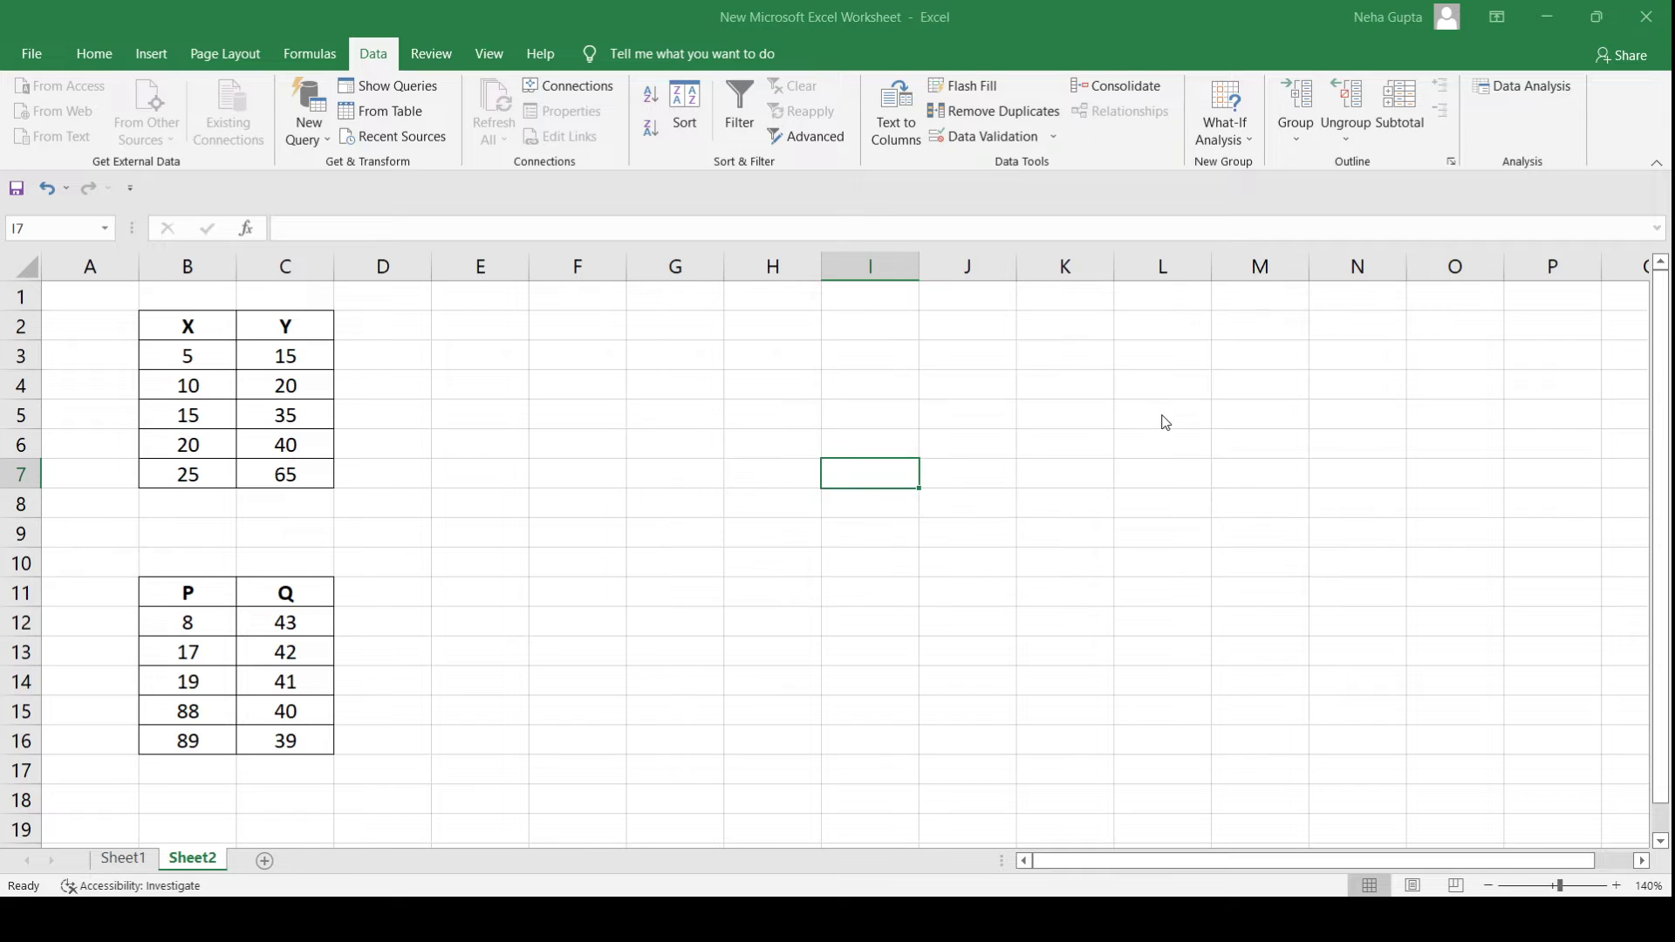
Replace the old ranges with input $B$2:$C$7 and output cell $E$4, keeping labels in first row
click(1073, 340)
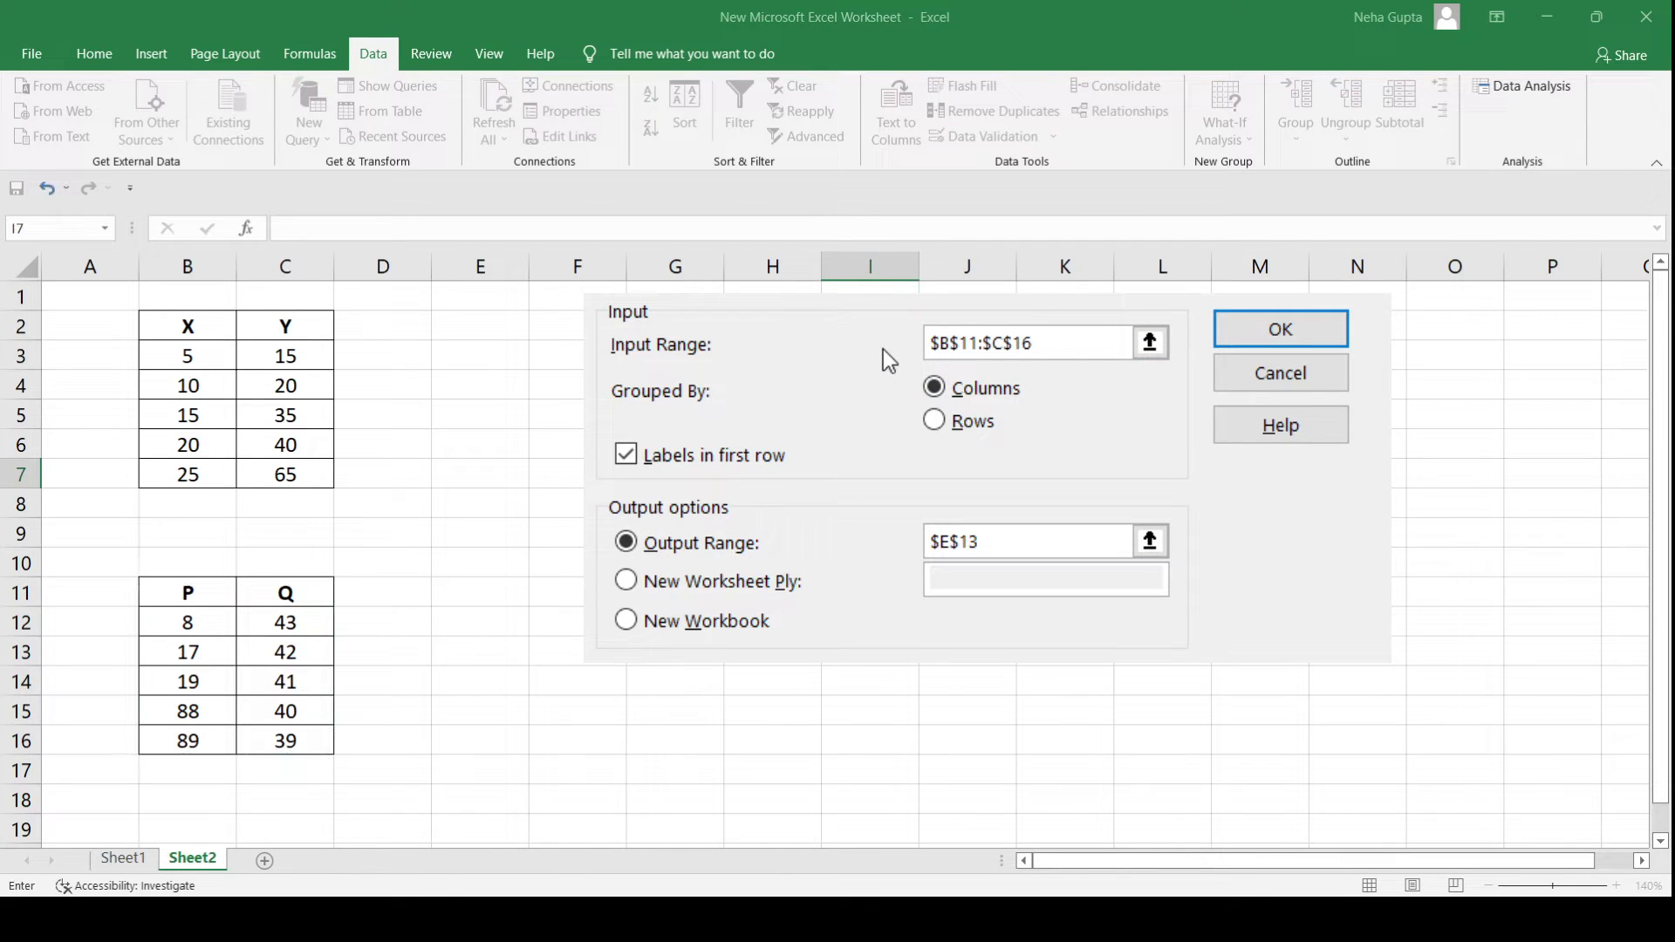
key(BackSpace)
key(BackSpace)
key(BackSpace)
key(BackSpace)
key(BackSpace)
key(BackSpace)
key(BackSpace)
key(BackSpace)
key(BackSpace)
key(BackSpace)
key(BackSpace)
click(1007, 539)
key(BackSpace)
key(BackSpace)
key(BackSpace)
key(BackSpace)
key(BackSpace)
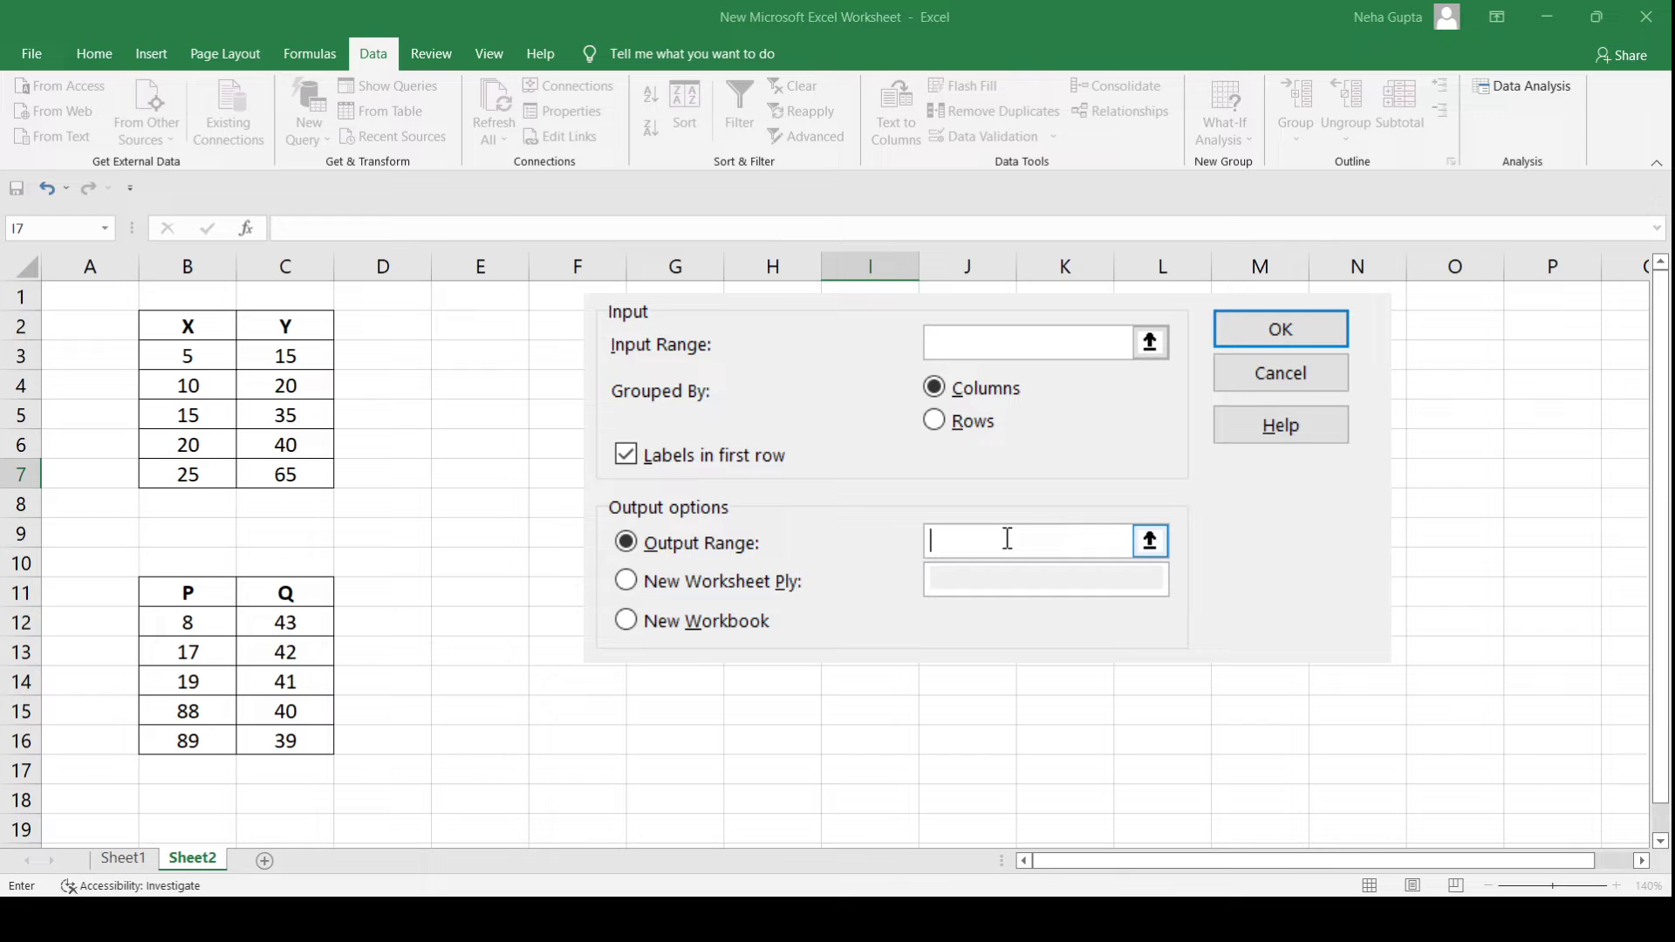
click(1023, 345)
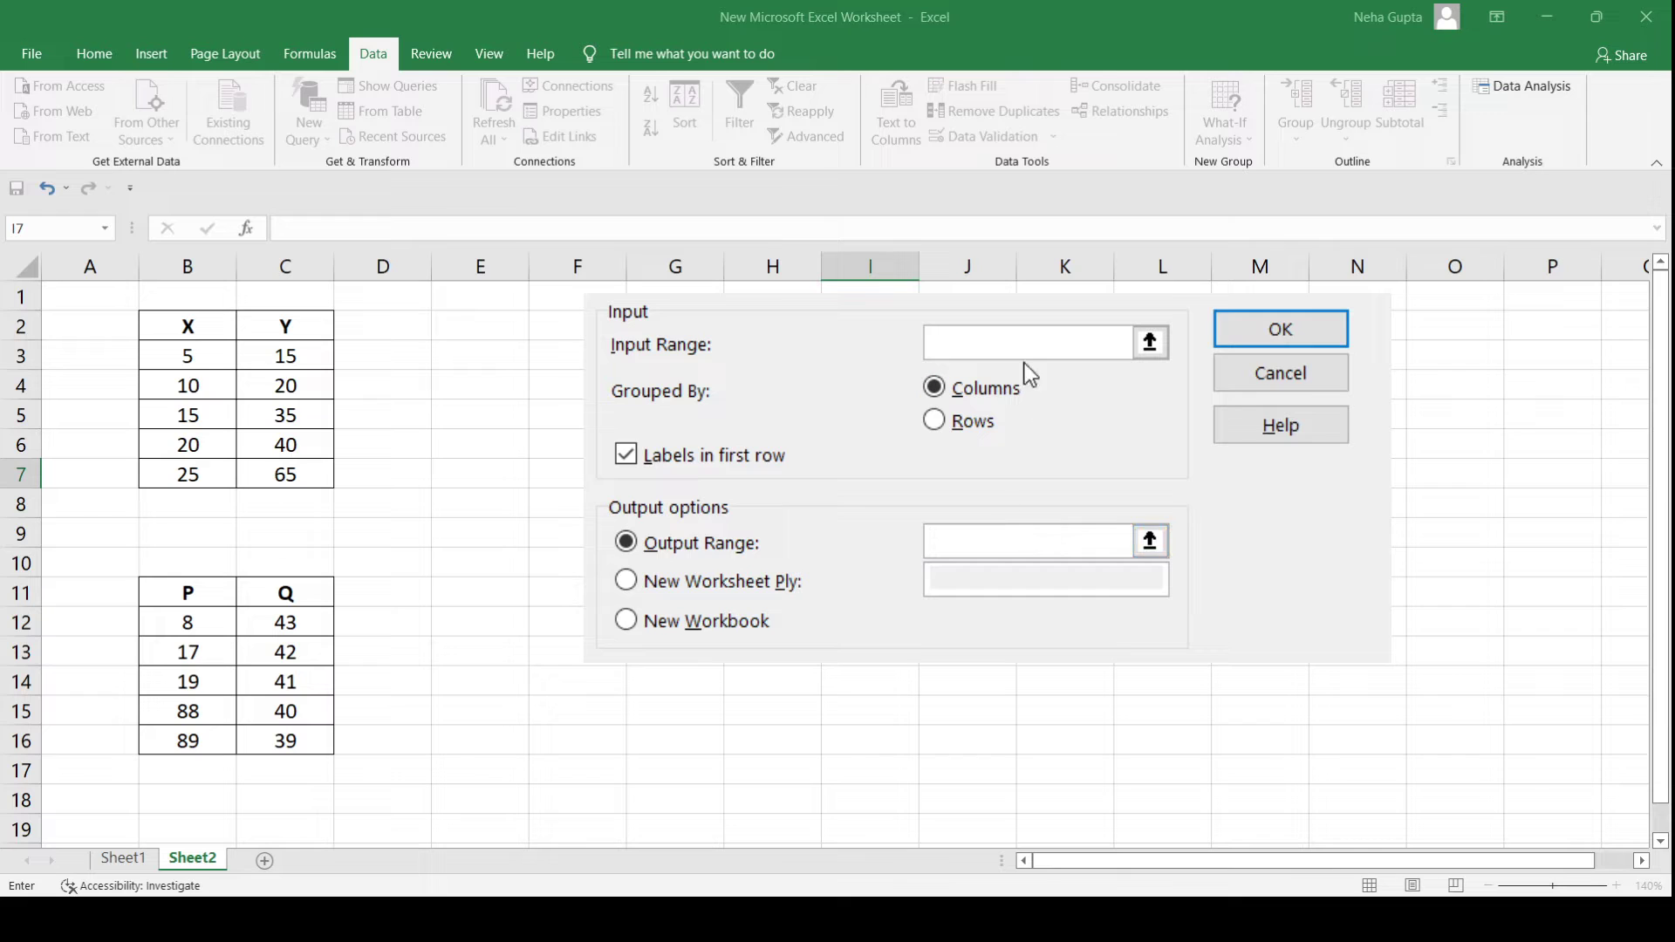
click(191, 329)
key(shift+Right)
key(shift+Down)
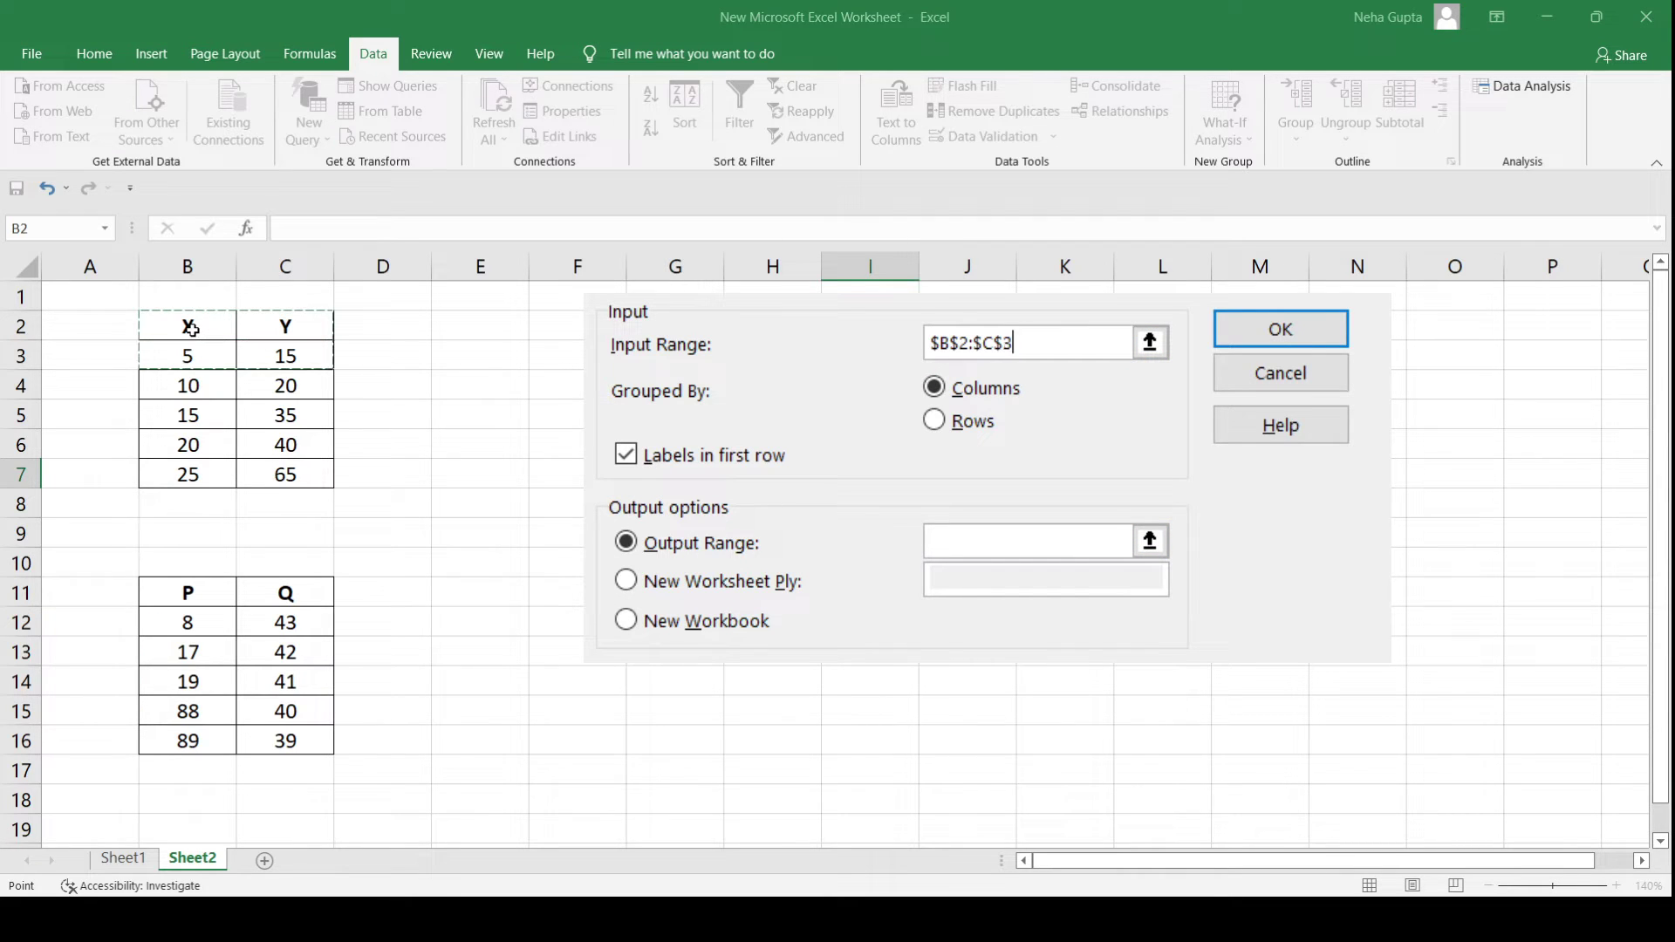
key(shift+Down)
key(shift+Down)
key(shift+Down)
key(shift+Down)
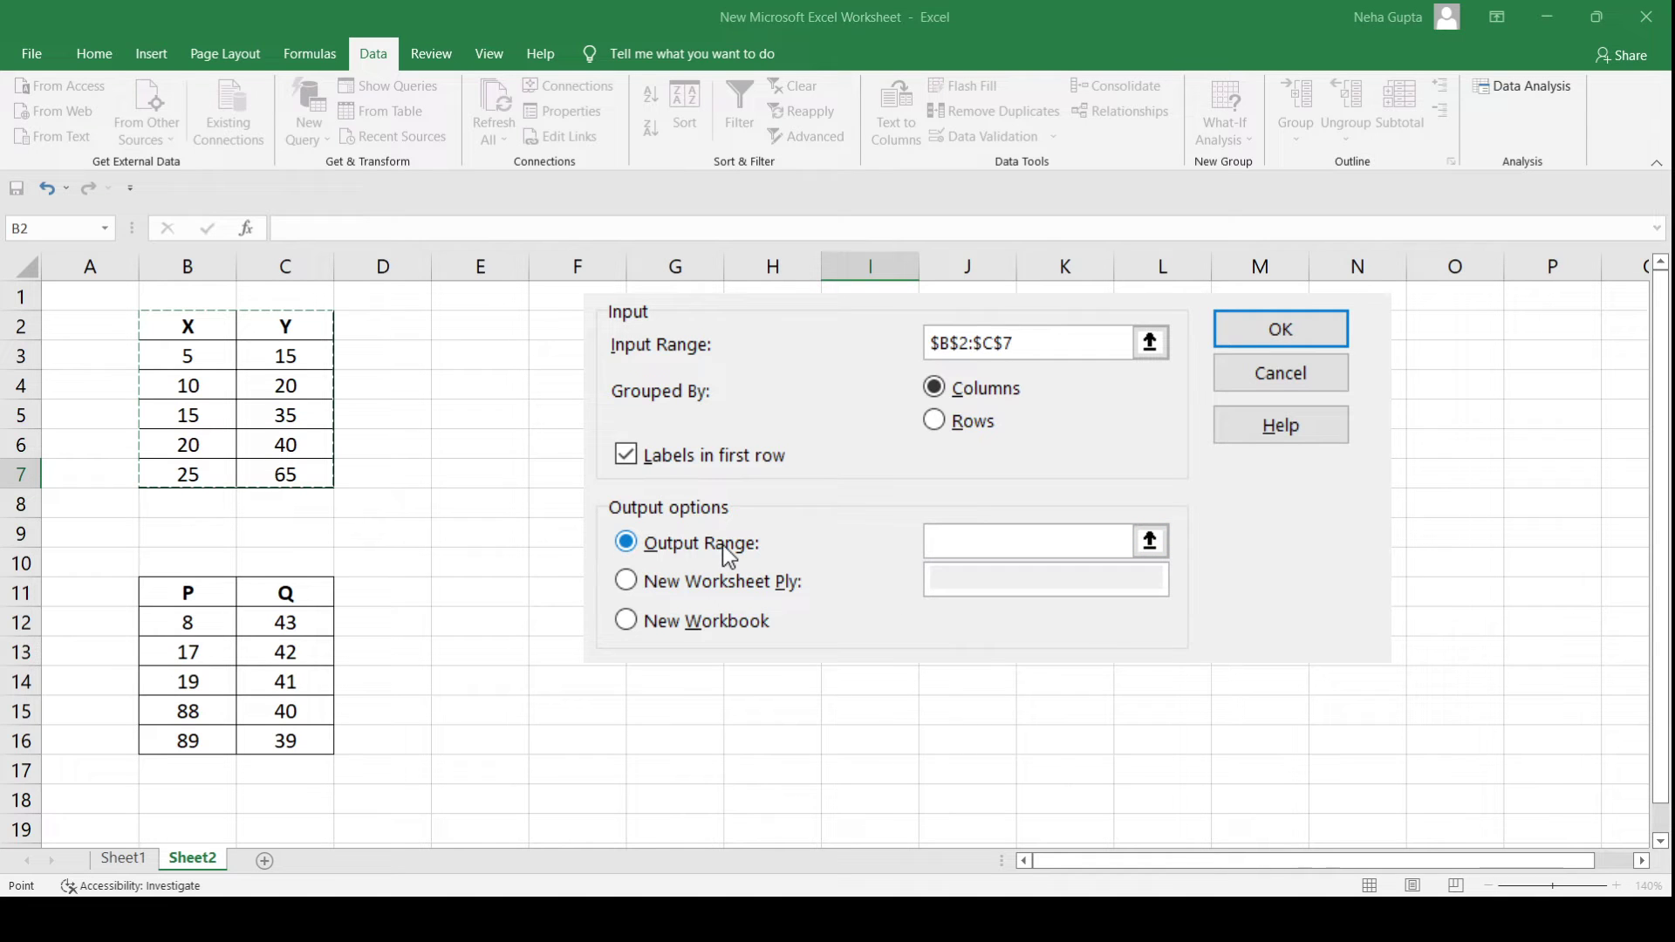
click(986, 546)
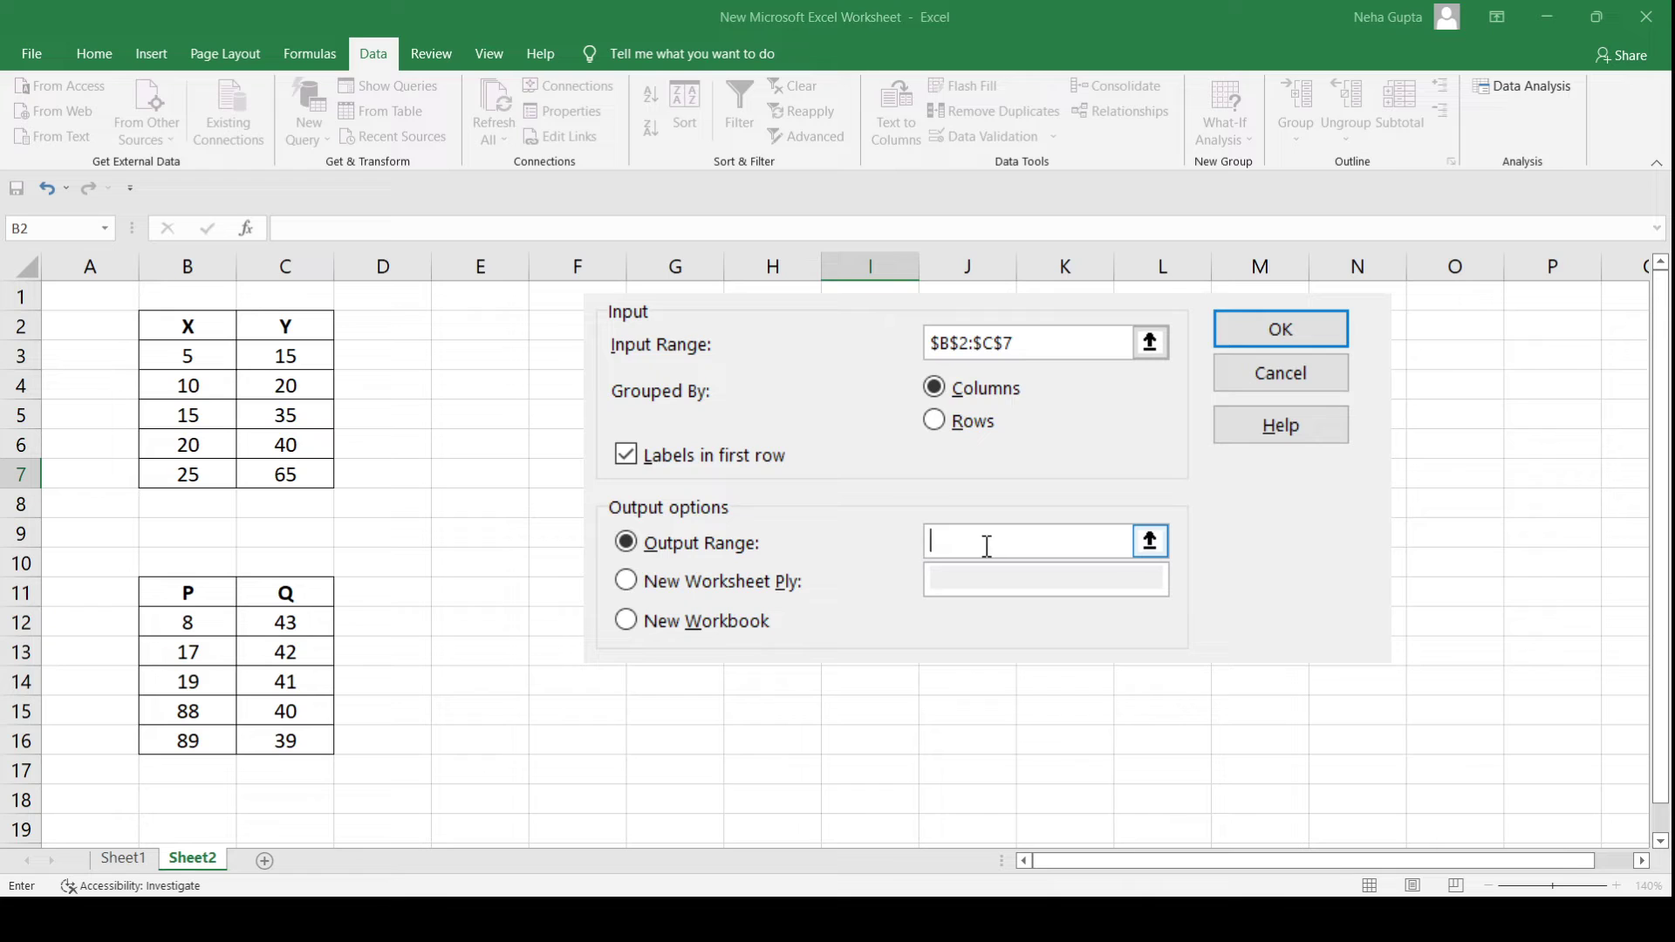
click(470, 387)
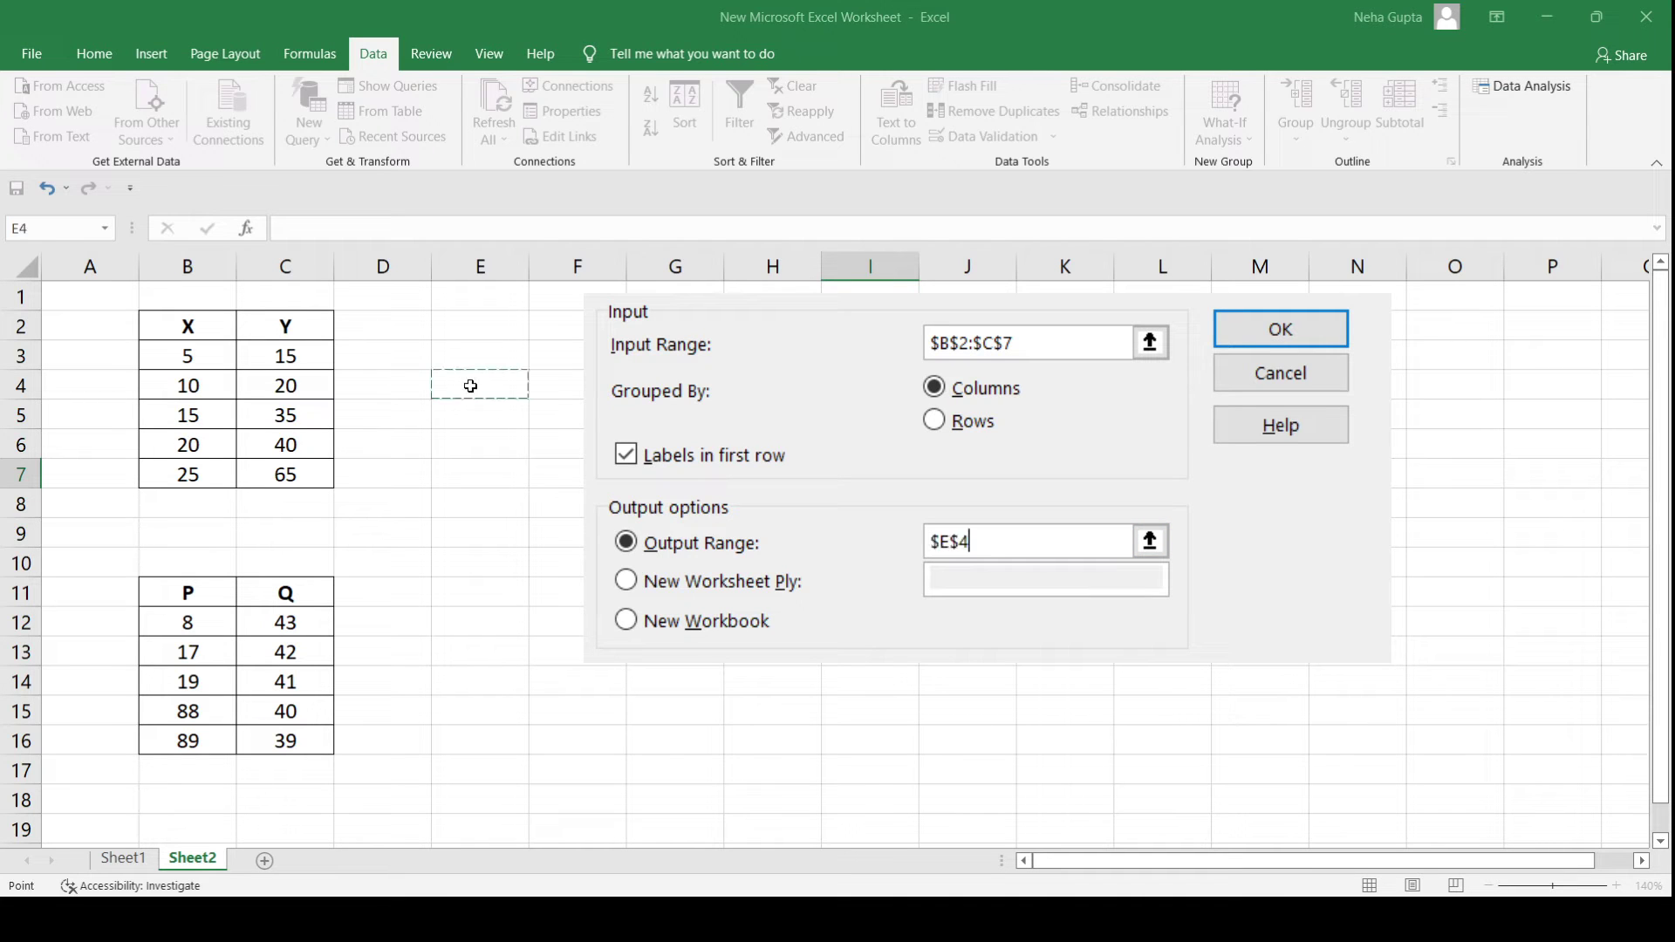
Run the X–Y correlation and check the E4:G6 matrix: 1 on the diagonal, 0.96386 between X and Y
click(1308, 336)
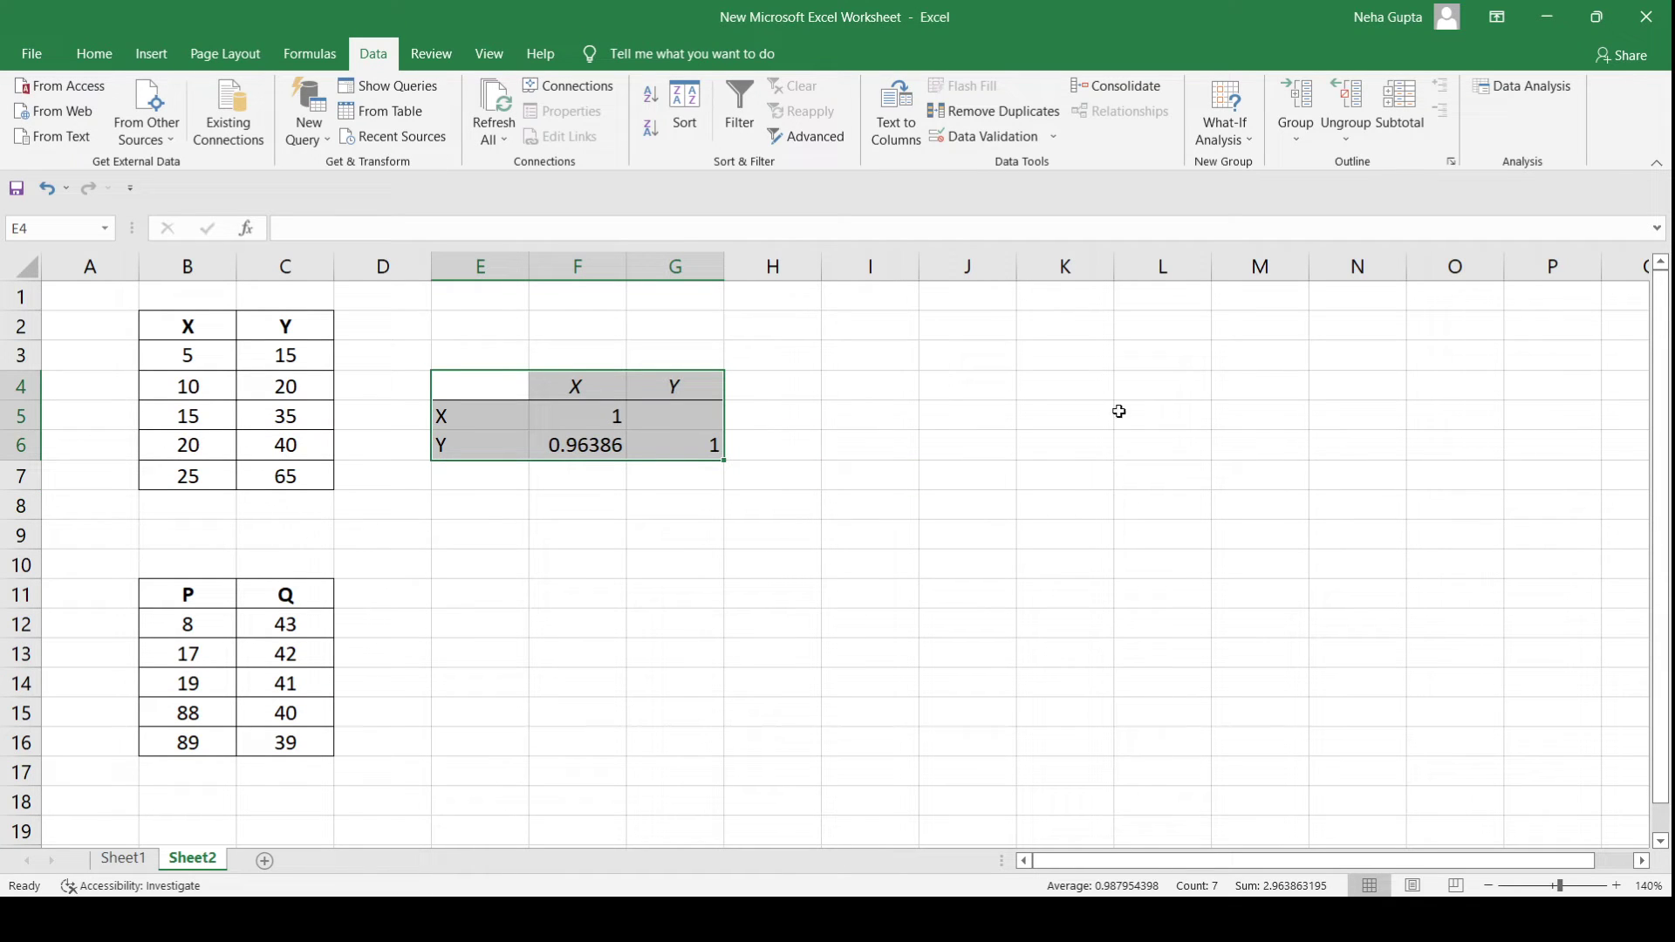
click(547, 414)
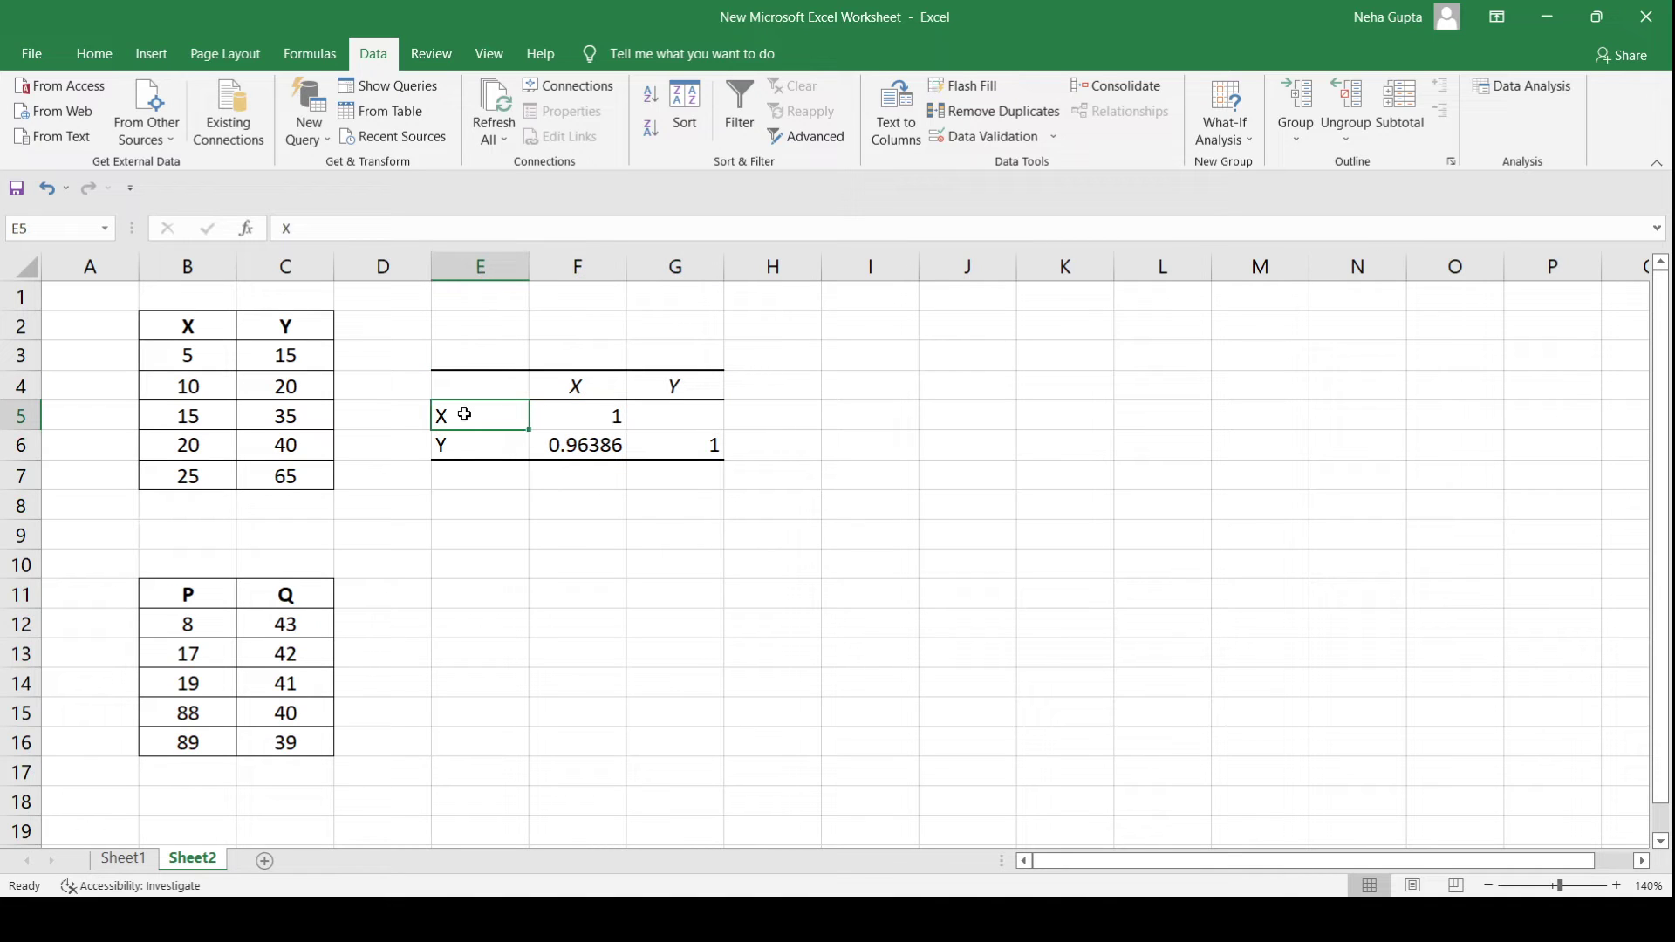
click(567, 390)
click(499, 420)
click(606, 415)
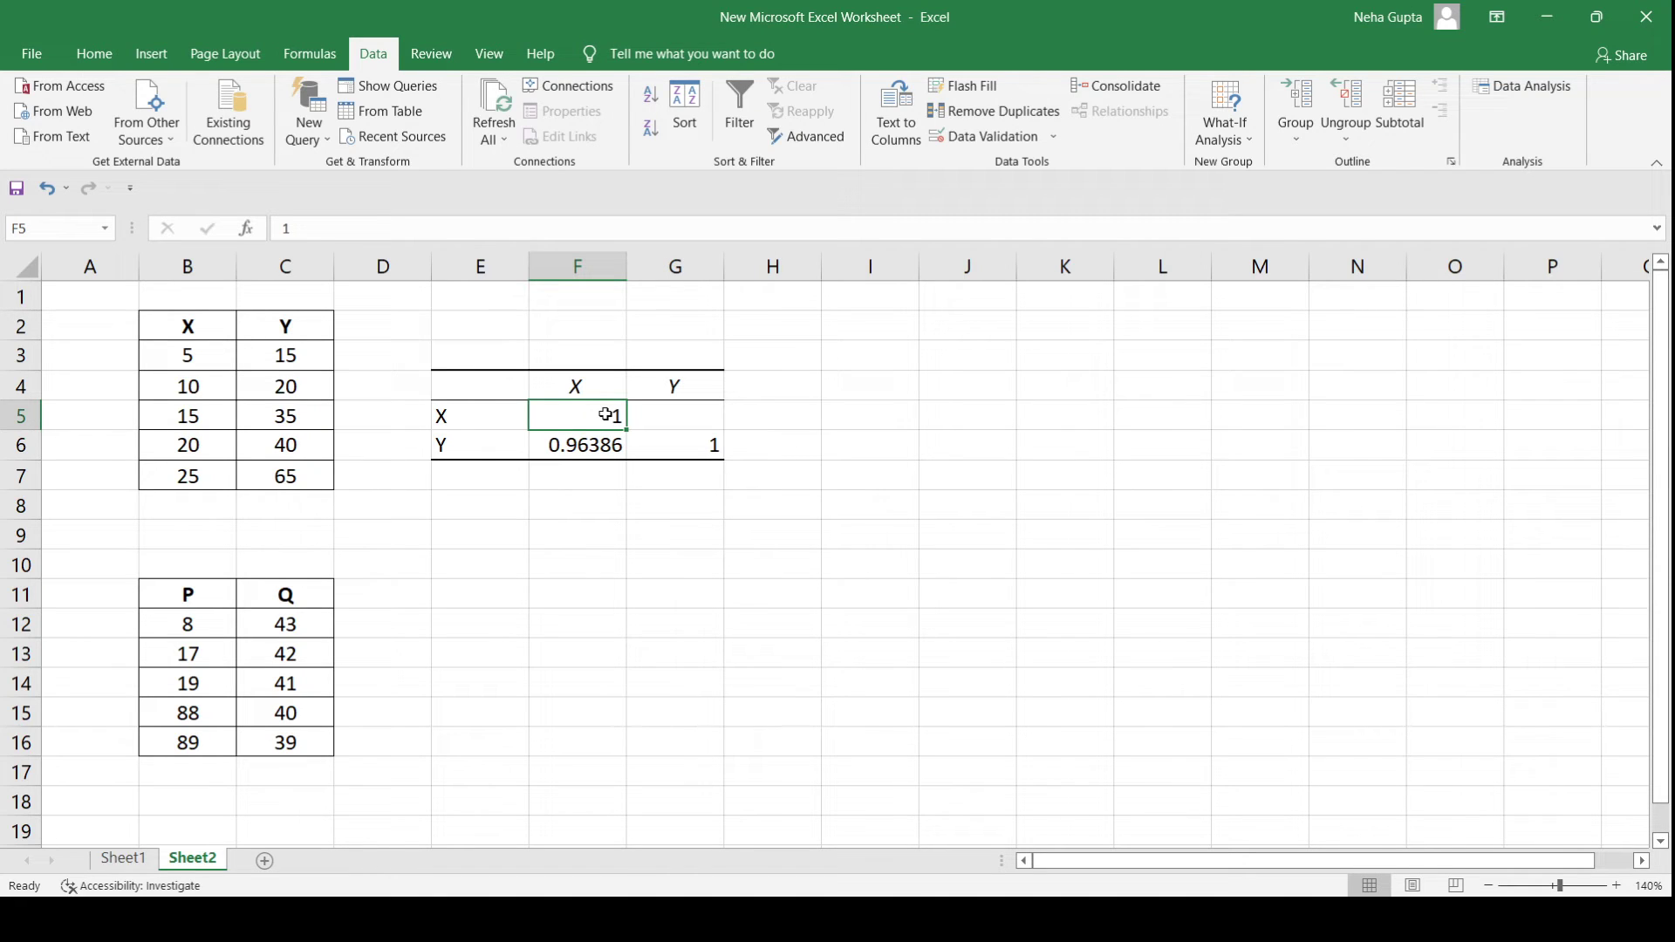
click(700, 449)
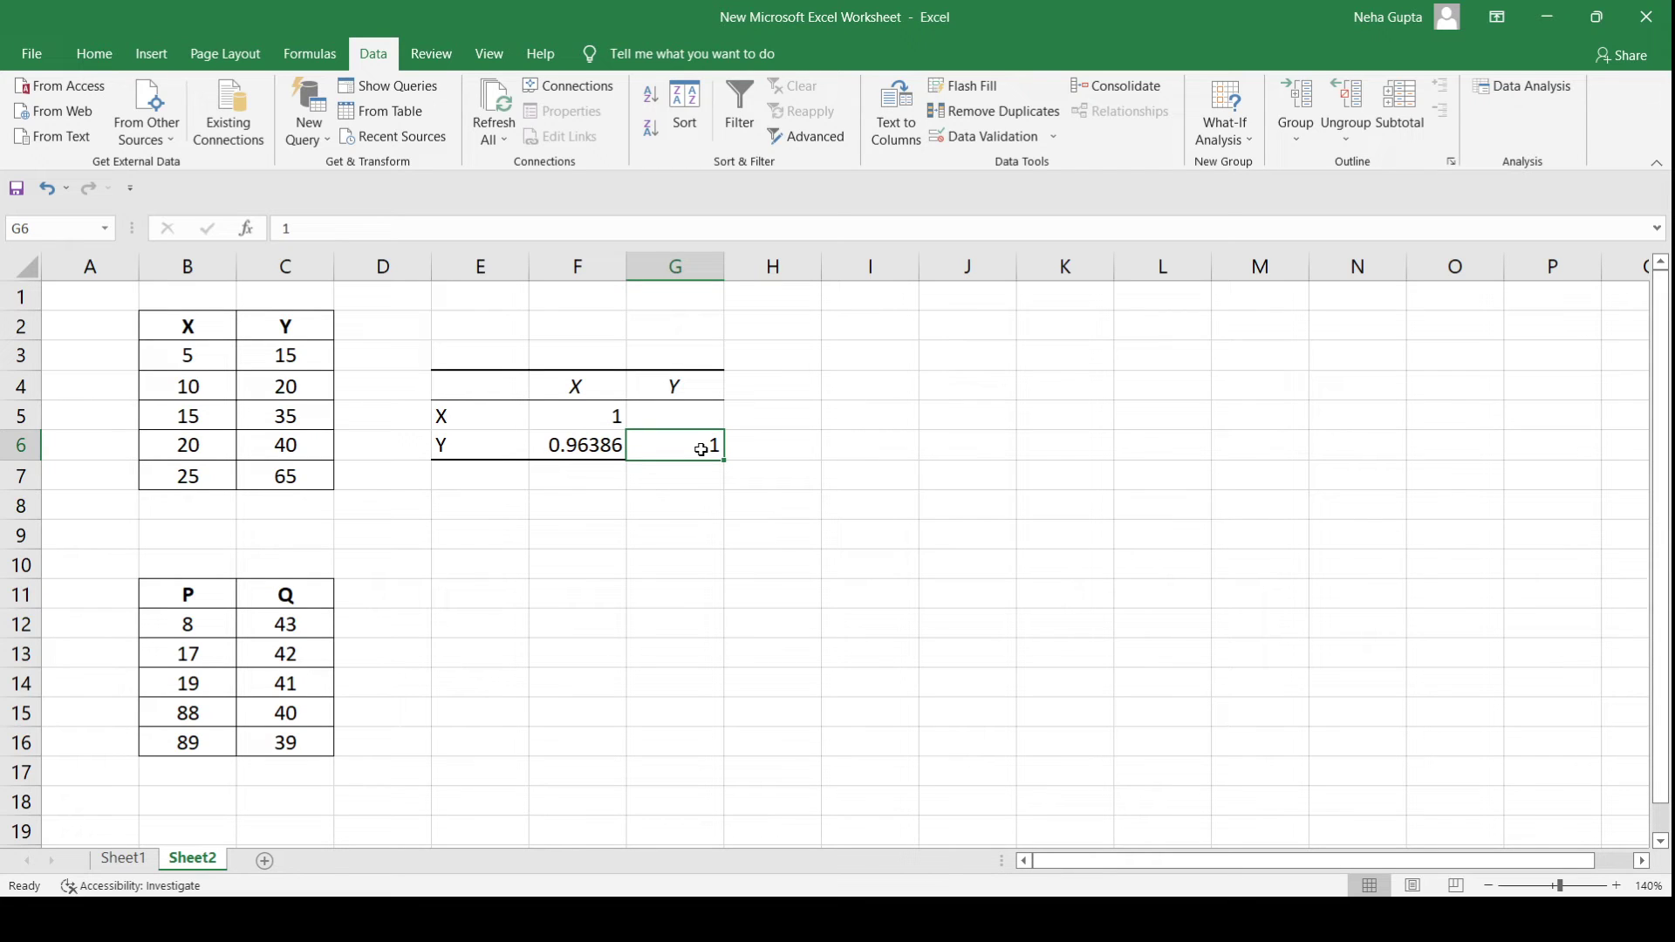
click(563, 447)
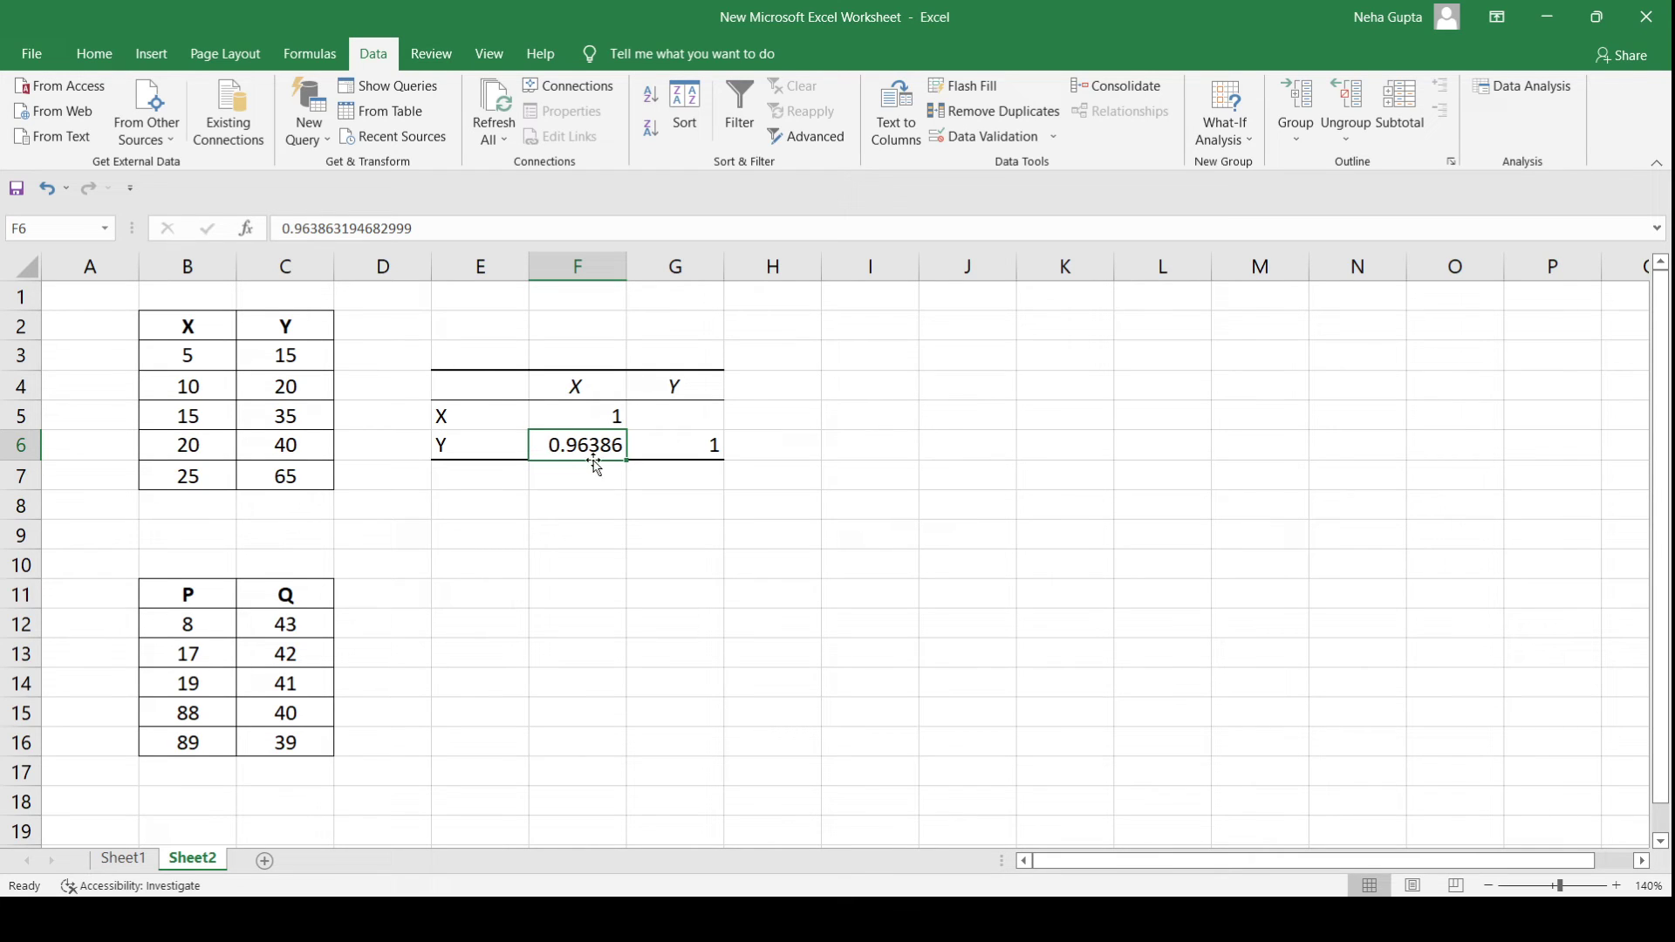
click(488, 620)
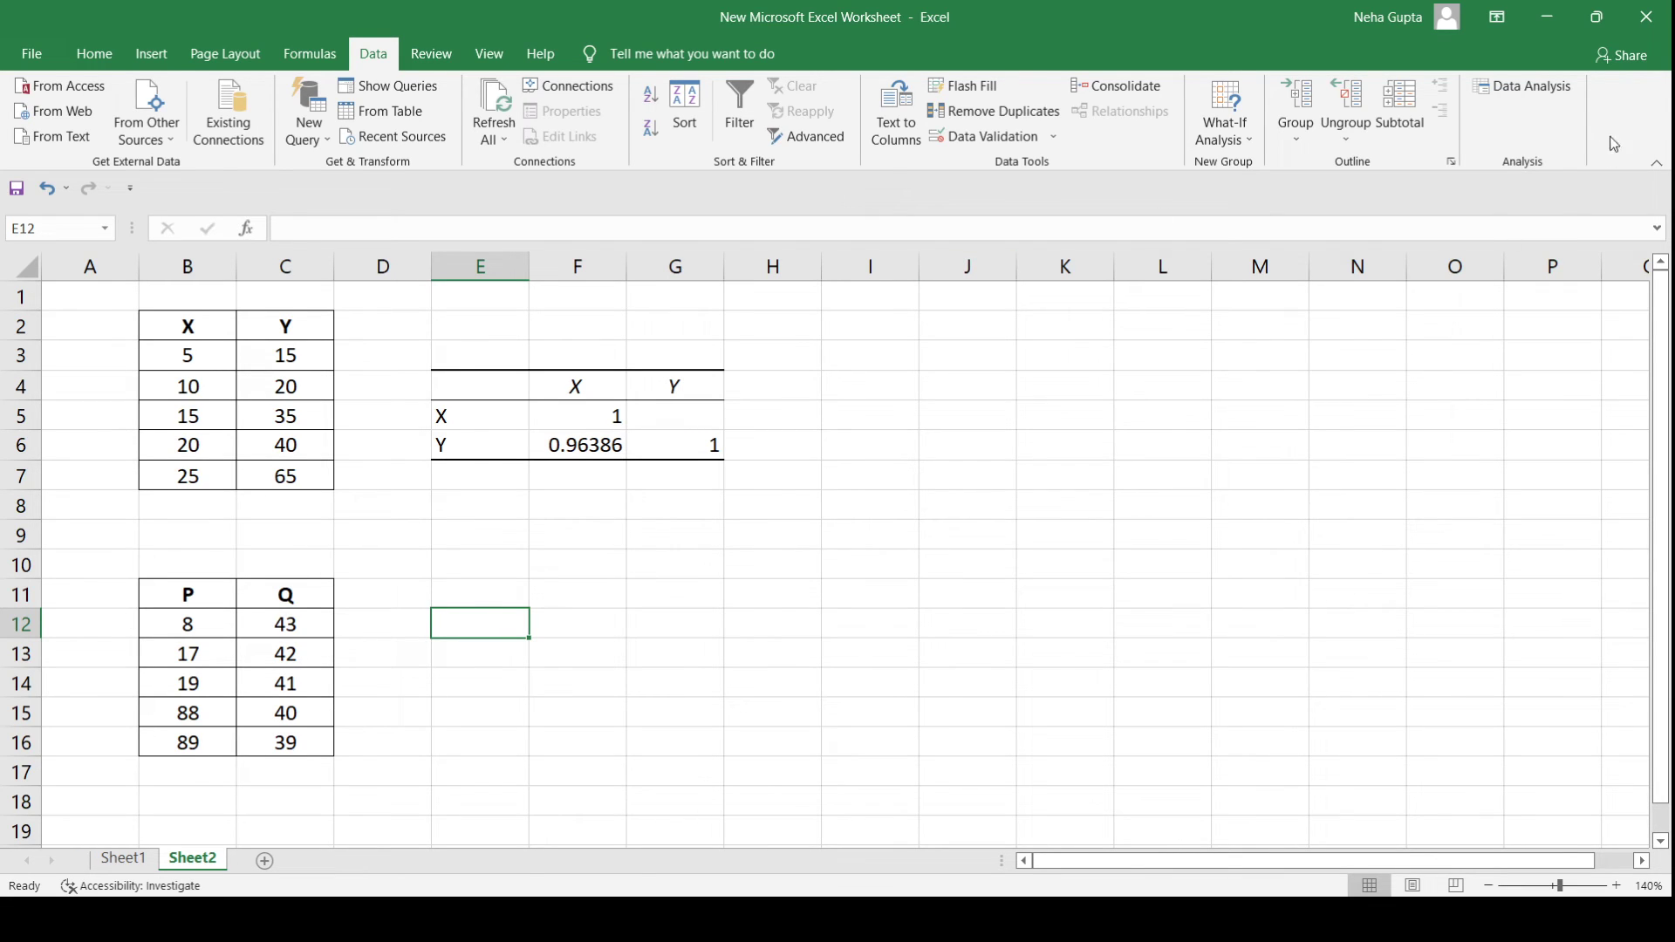
Start another Correlation with input range $B$11:$C$16 and output cell $E$12 for the P–Q table
click(1534, 95)
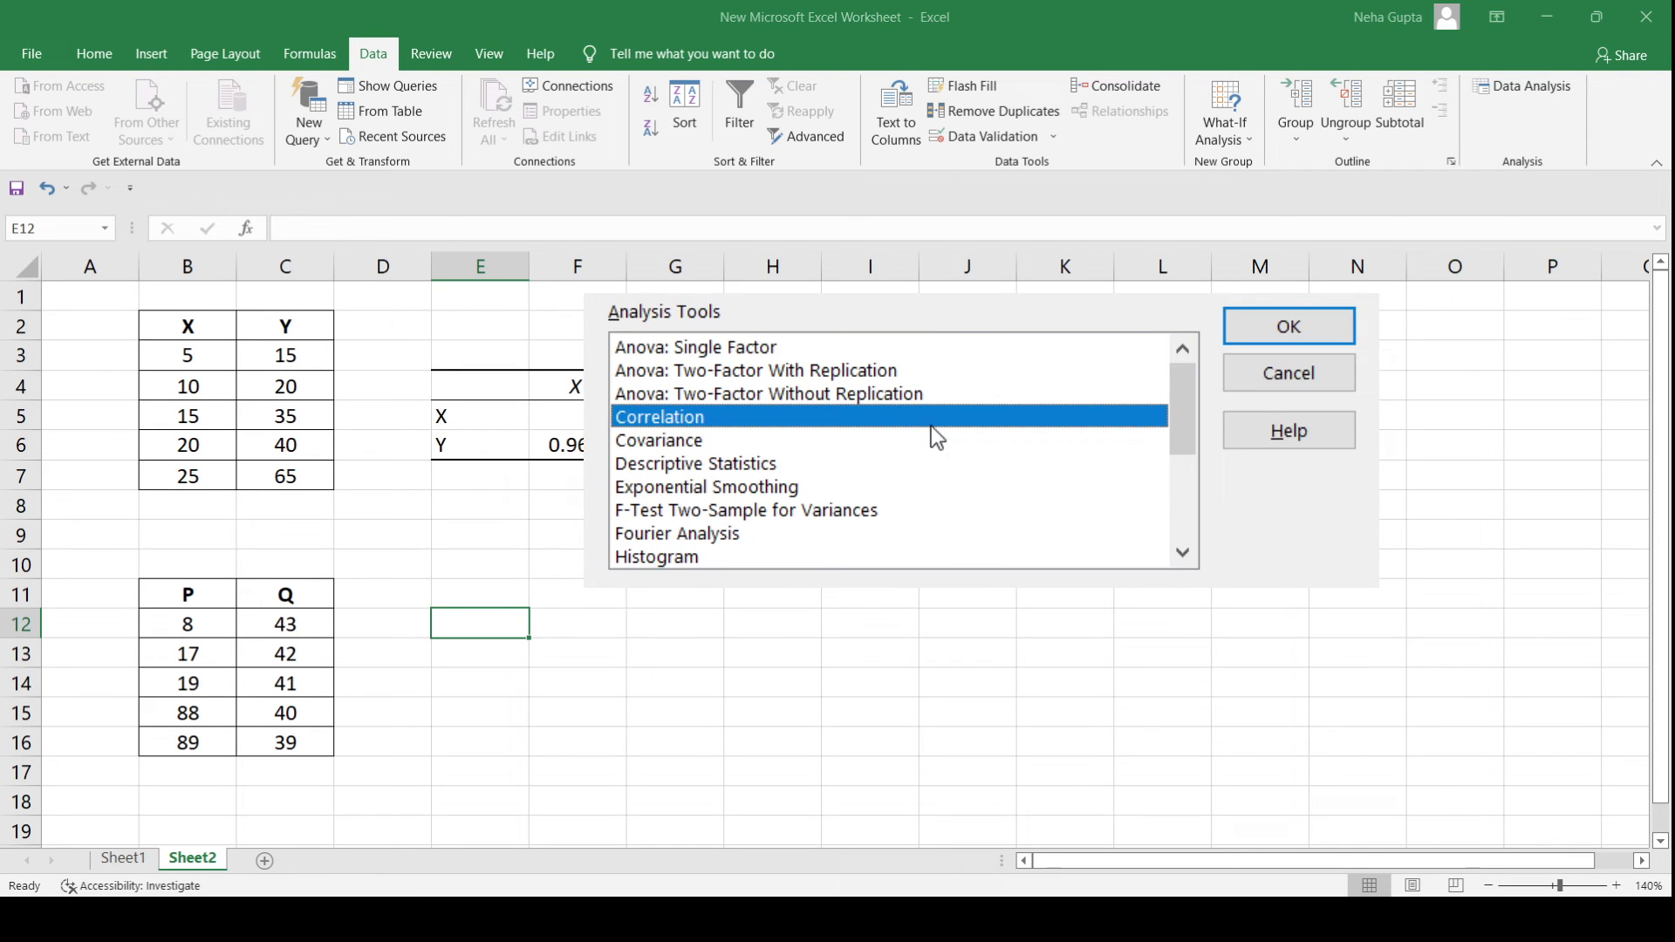
click(1289, 327)
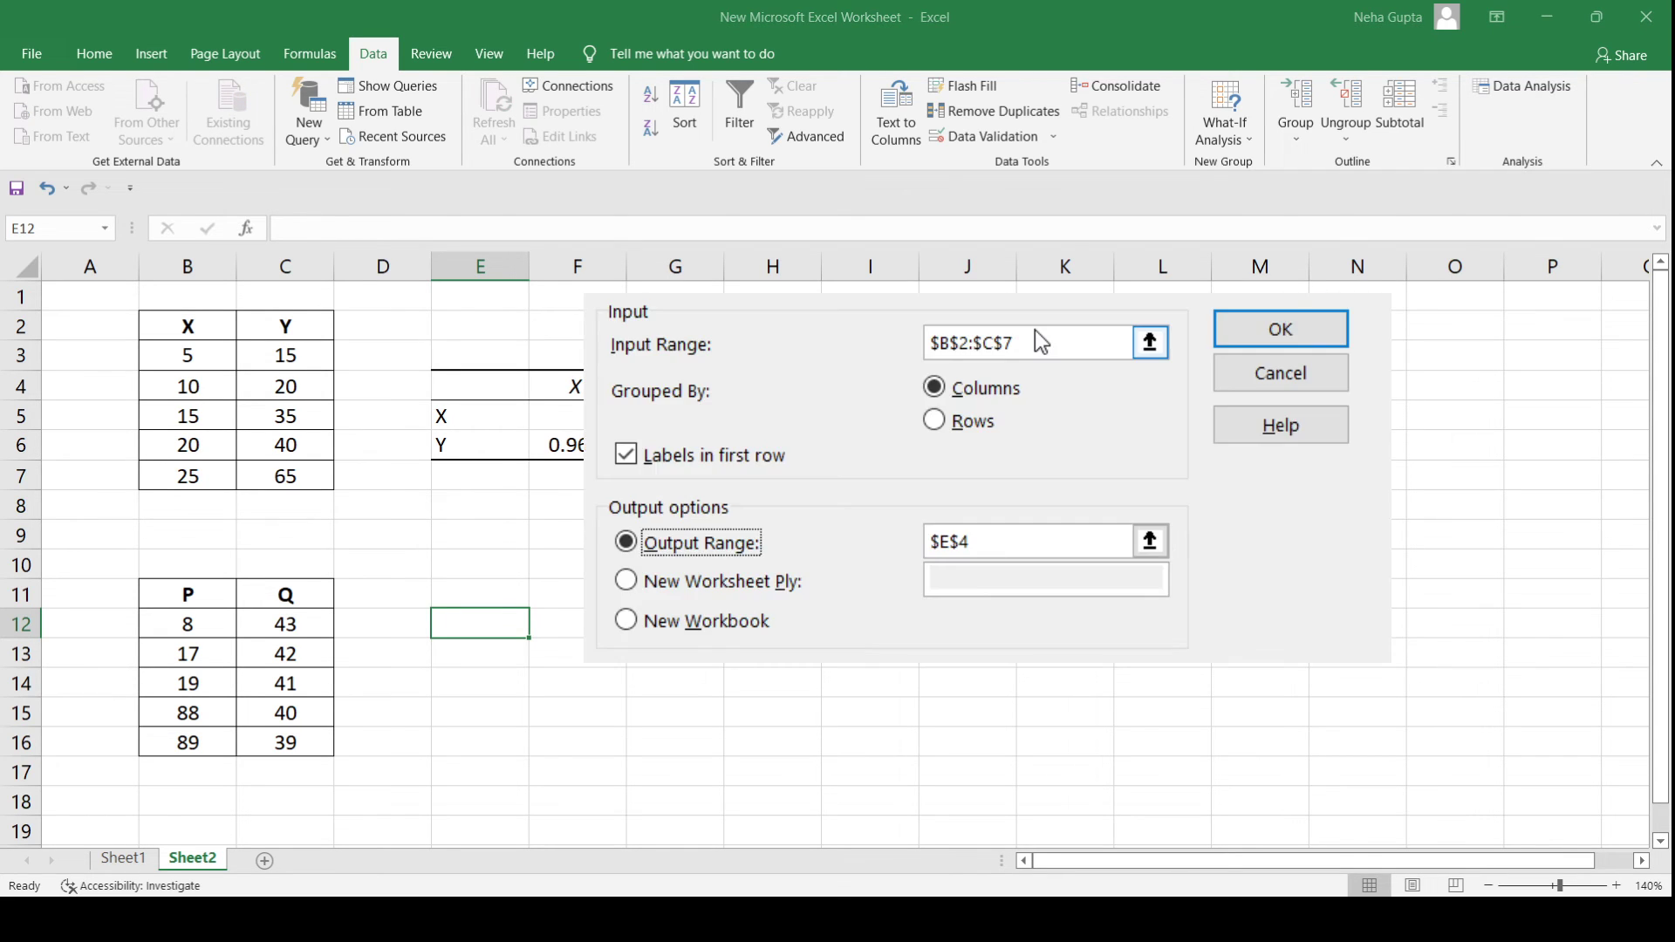
key(BackSpace)
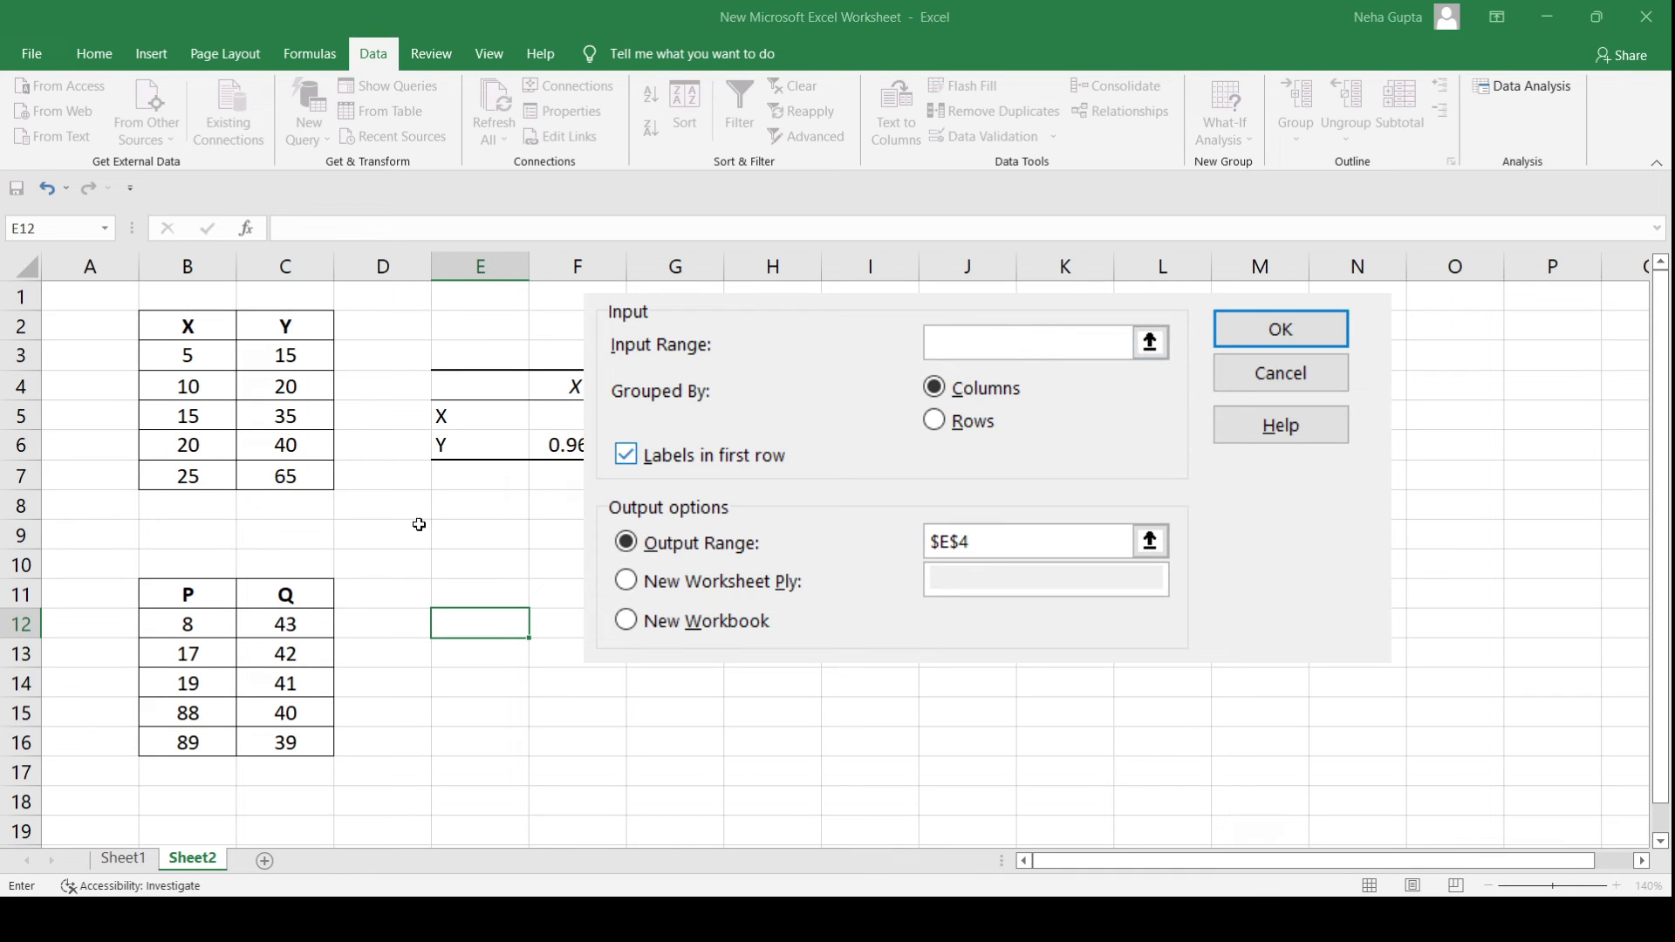
click(171, 595)
key(shift+Down)
key(shift+Down)
key(shift+Down)
key(shift+Down)
key(shift+Down)
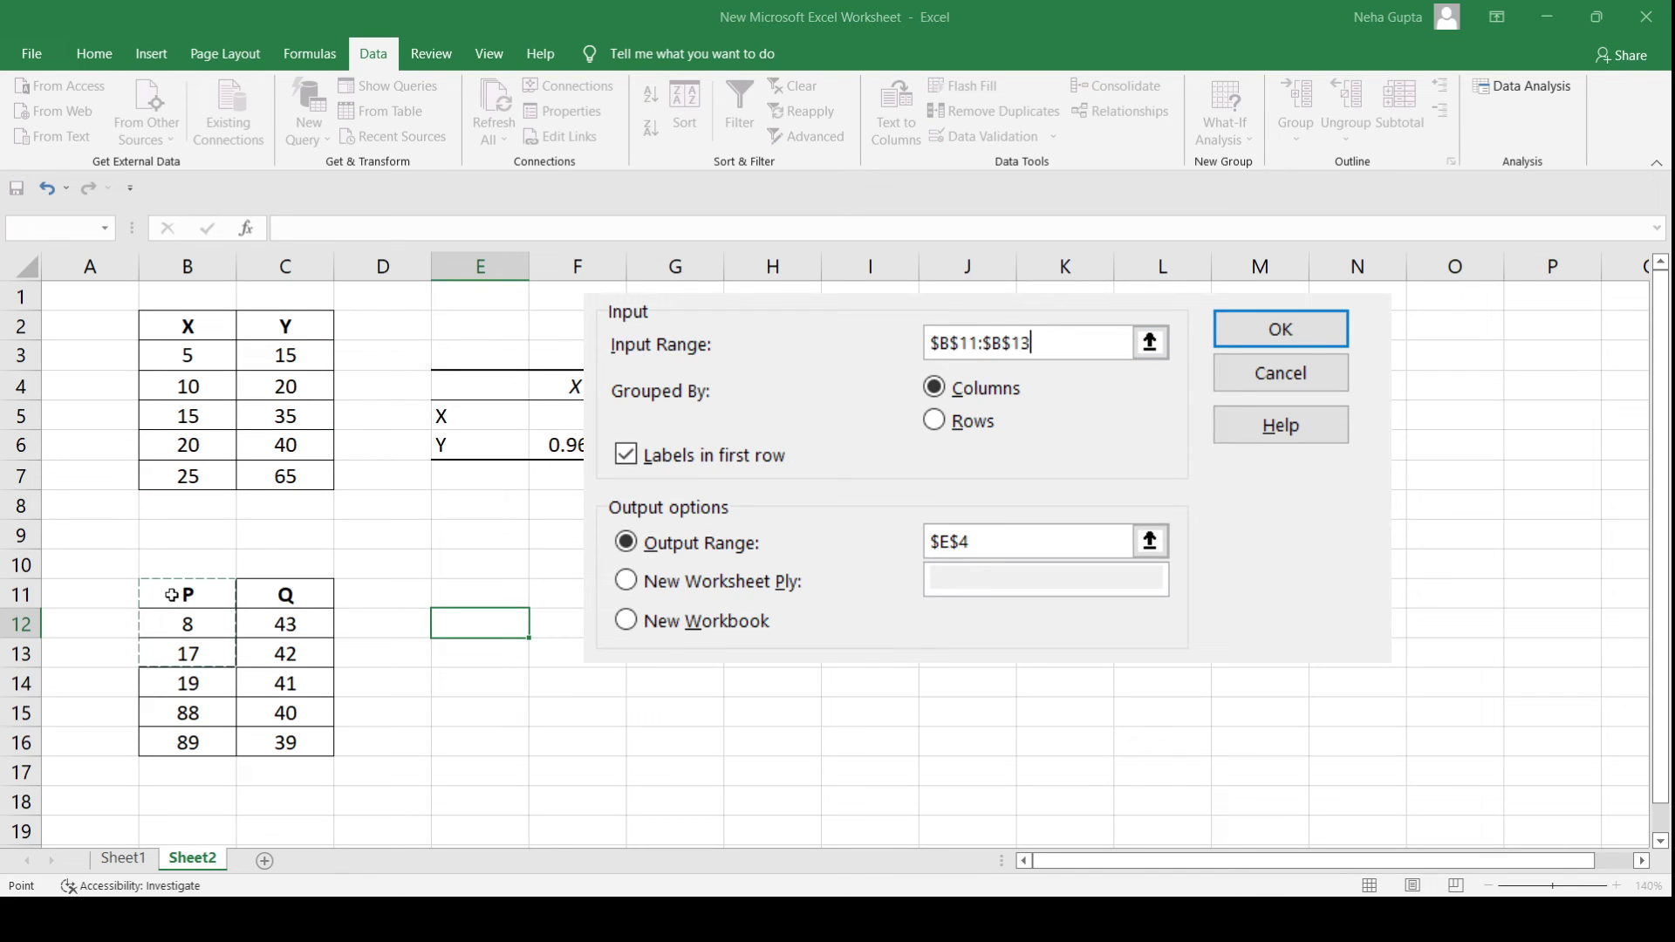
key(shift+Right)
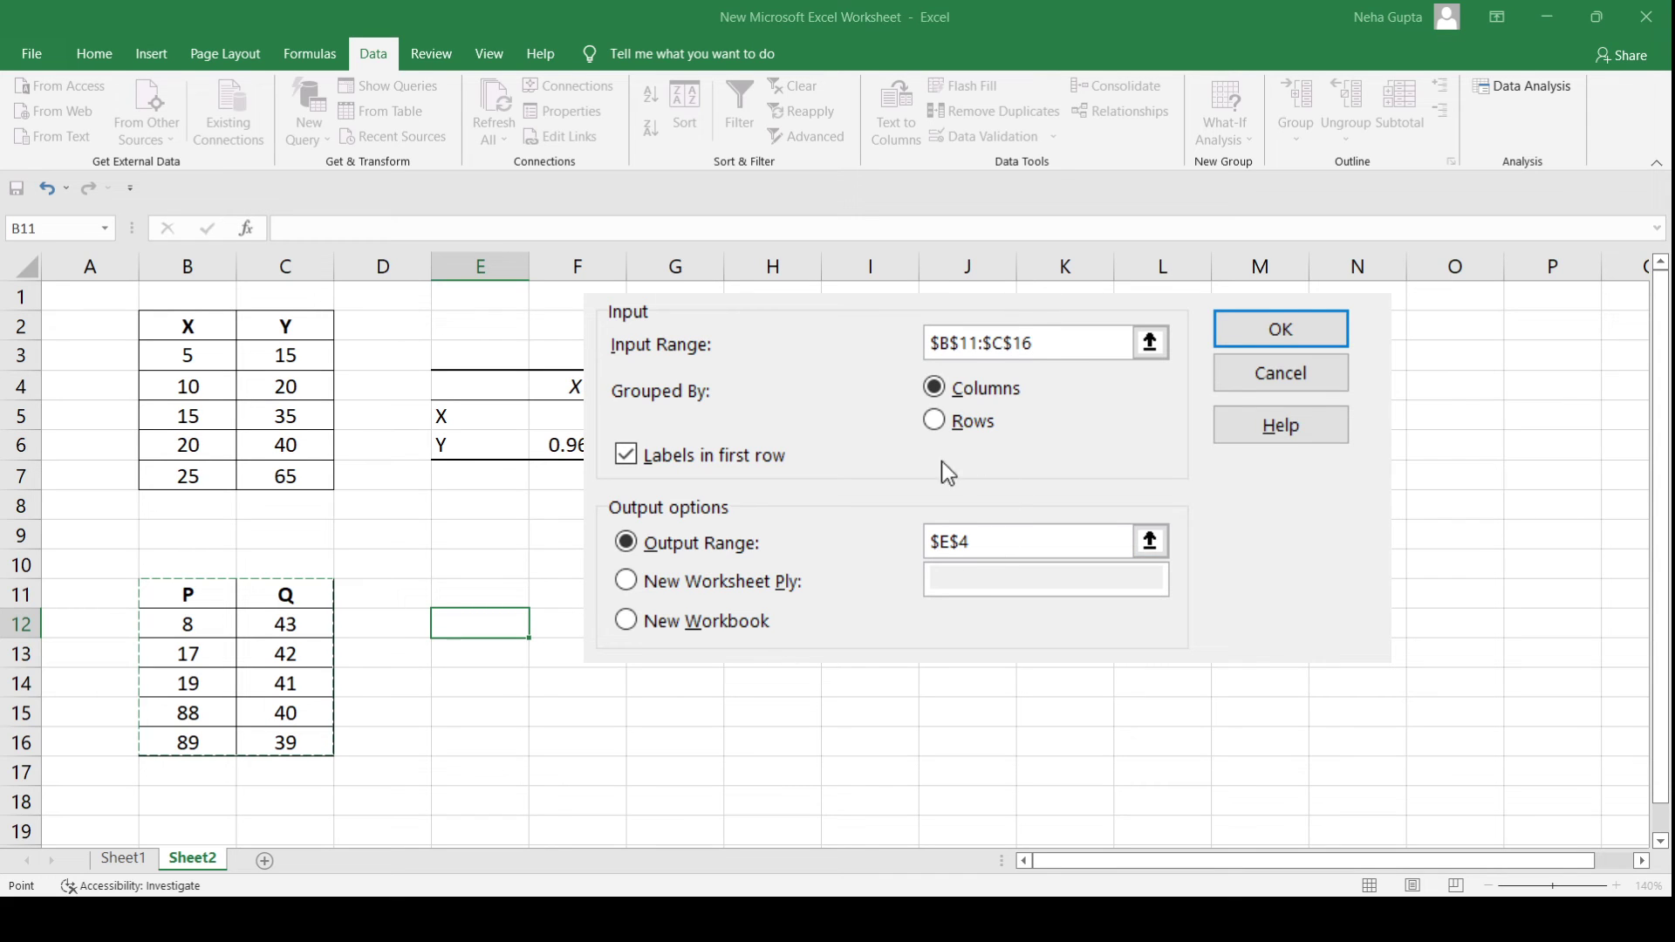
click(1056, 552)
key(BackSpace)
key(BackSpace)
key(BackSpace)
key(BackSpace)
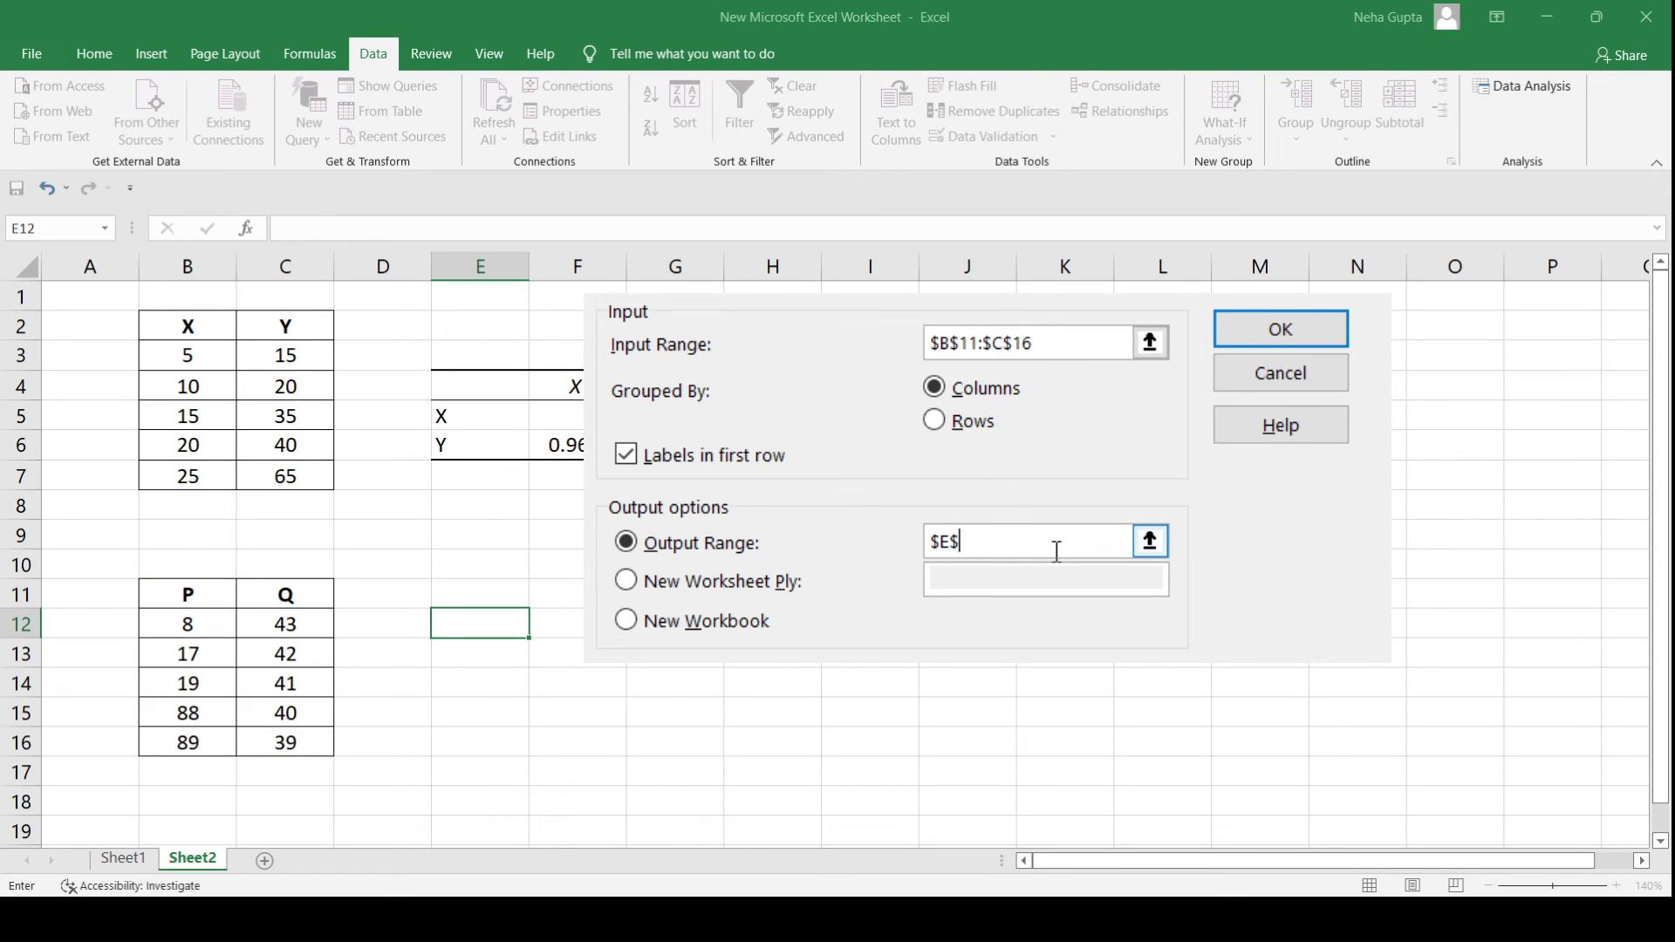
click(471, 620)
Run the P–Q correlation and confirm the -0.90621 coefficient in F14
click(1303, 345)
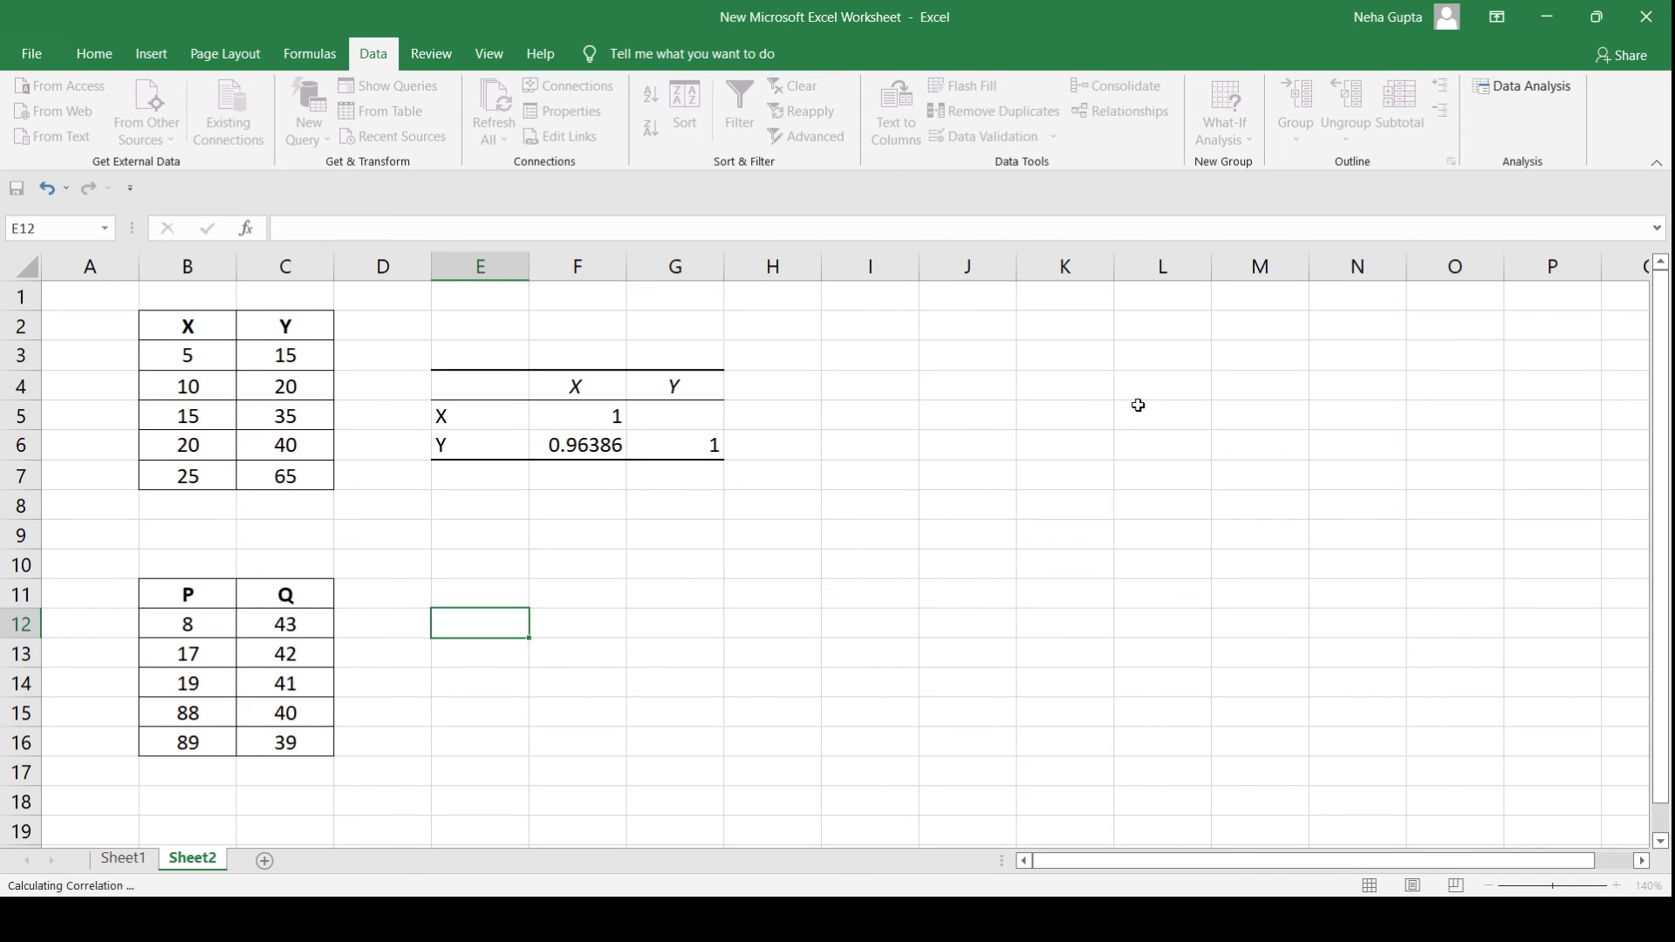
click(657, 733)
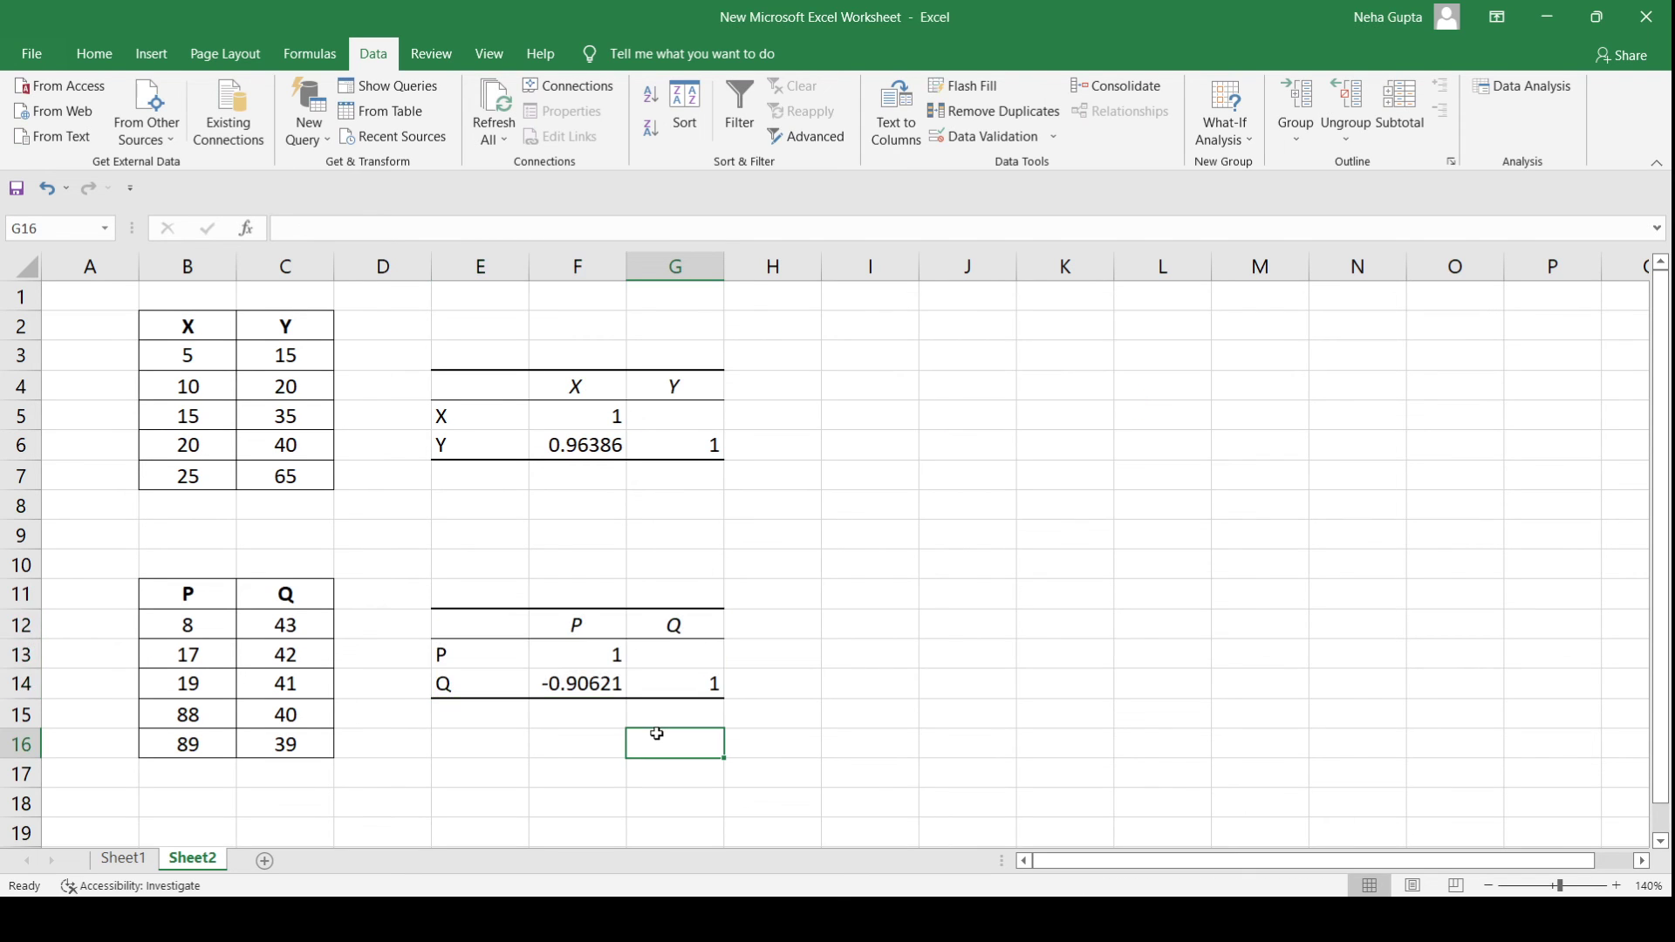
click(565, 681)
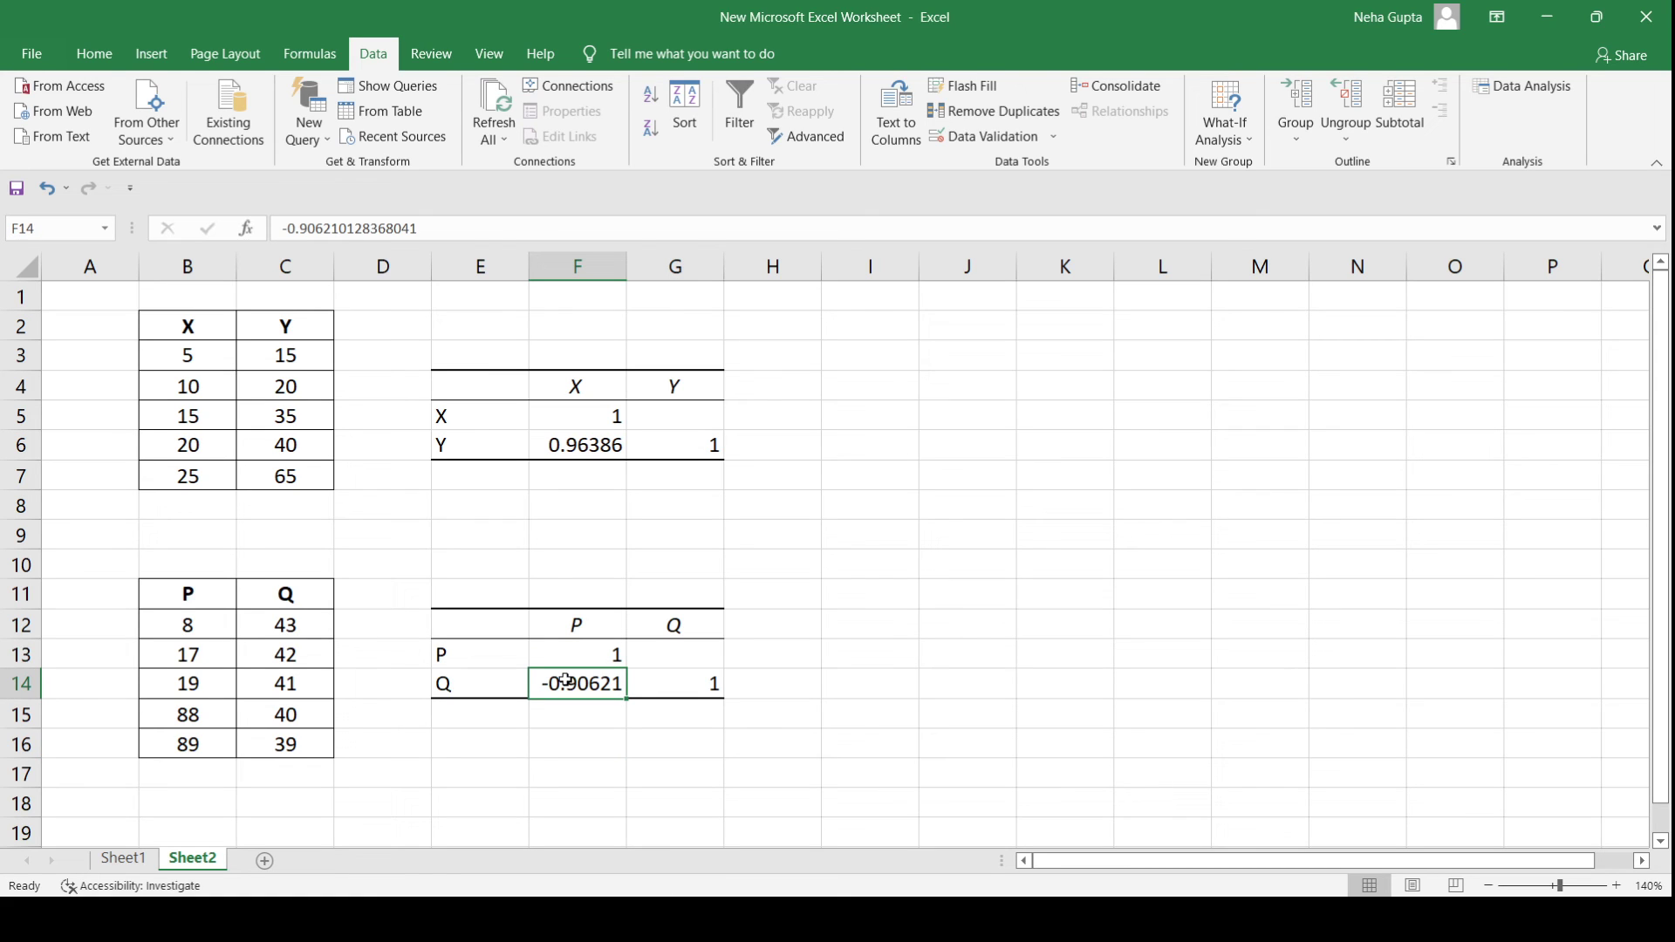